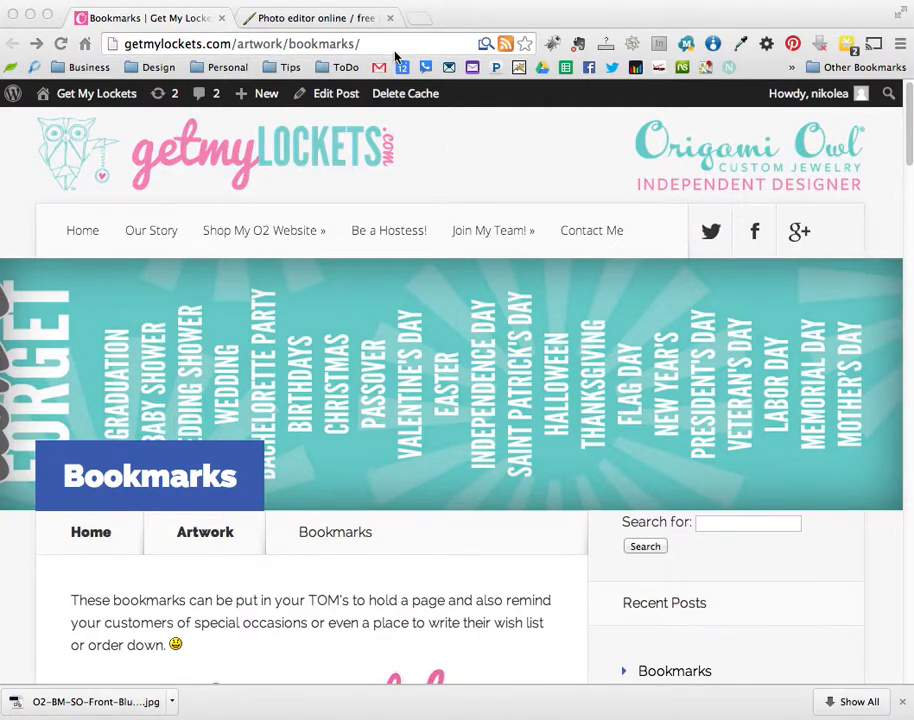
- Scroll to the Don't Forget JPEG bookmarks and open the turquoise list-your-own bookmark image
scroll(760, 465, down, 5)
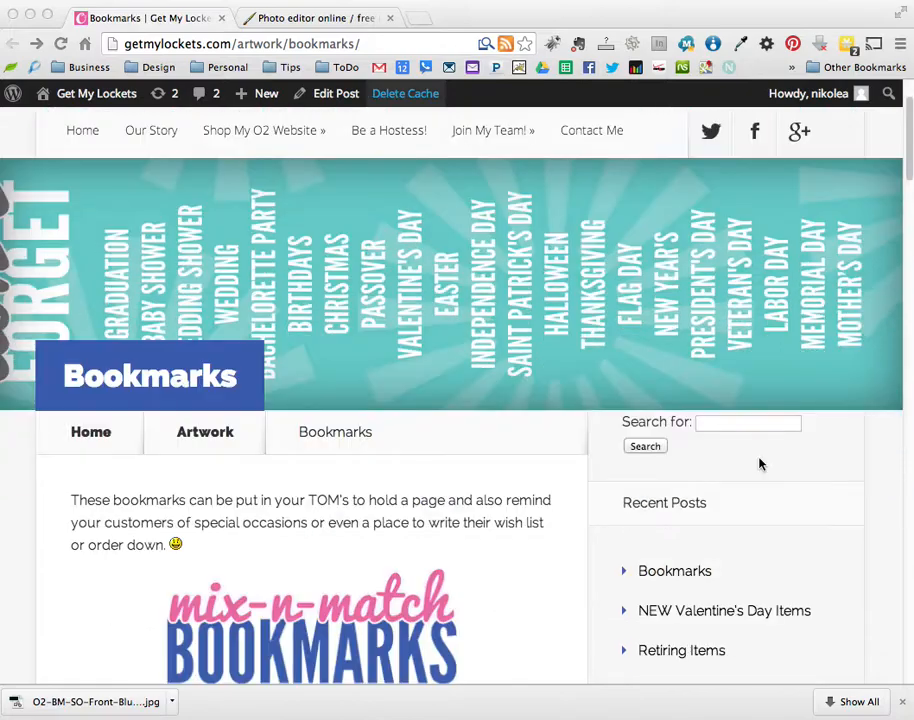
scroll(760, 465, down, 3)
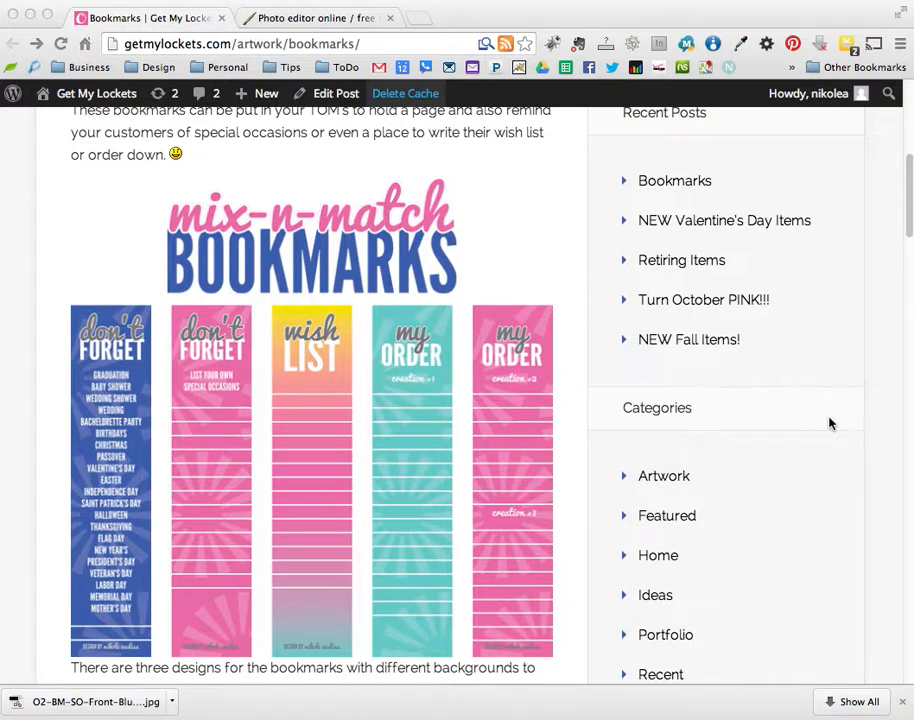
scroll(829, 424, down, 2)
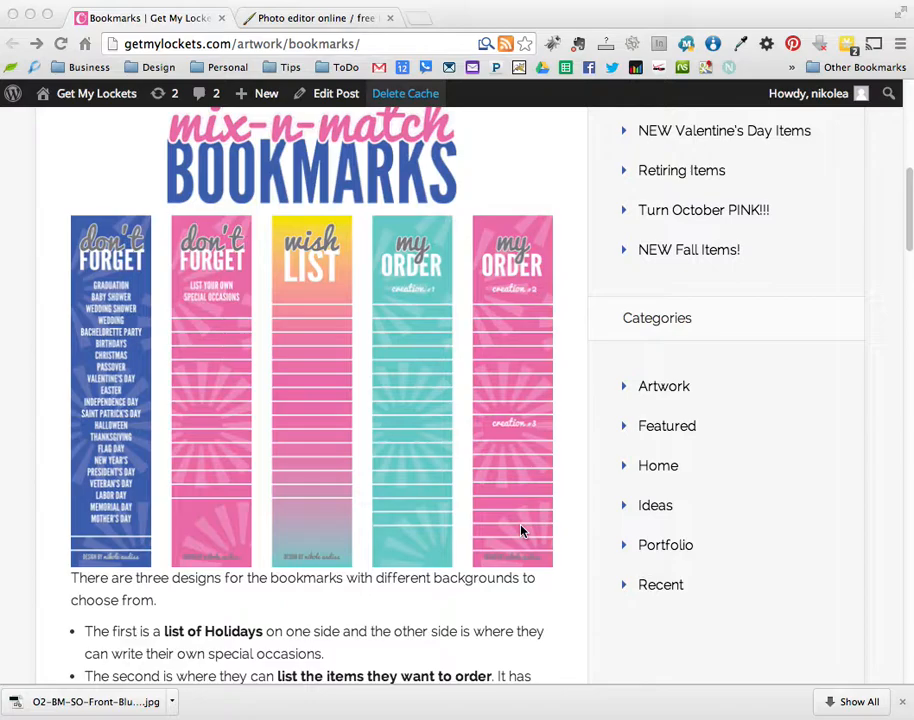
scroll(812, 414, down, 10)
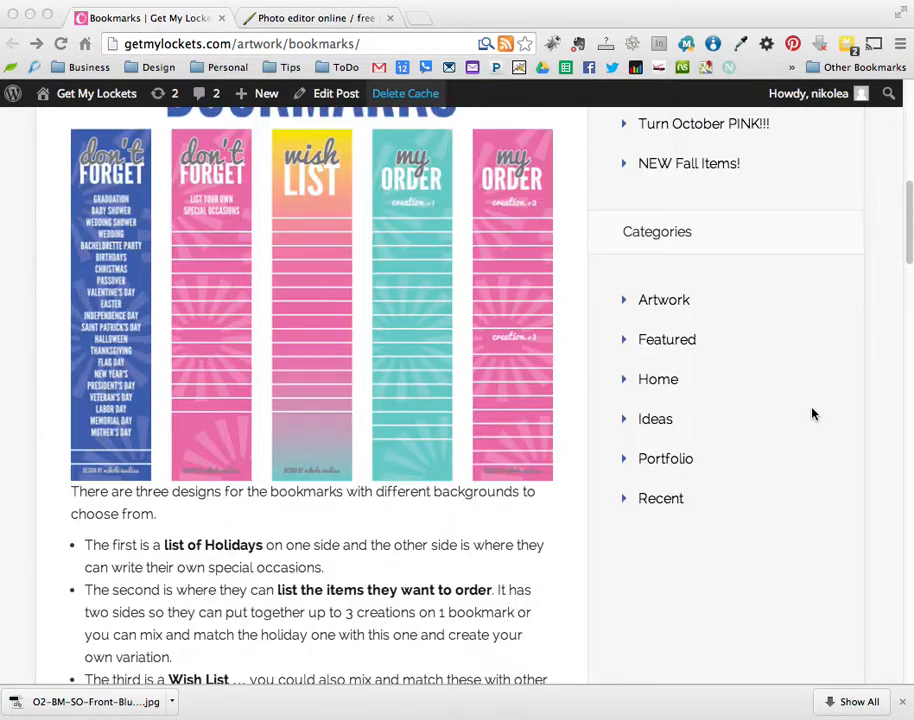
scroll(812, 414, down, 4)
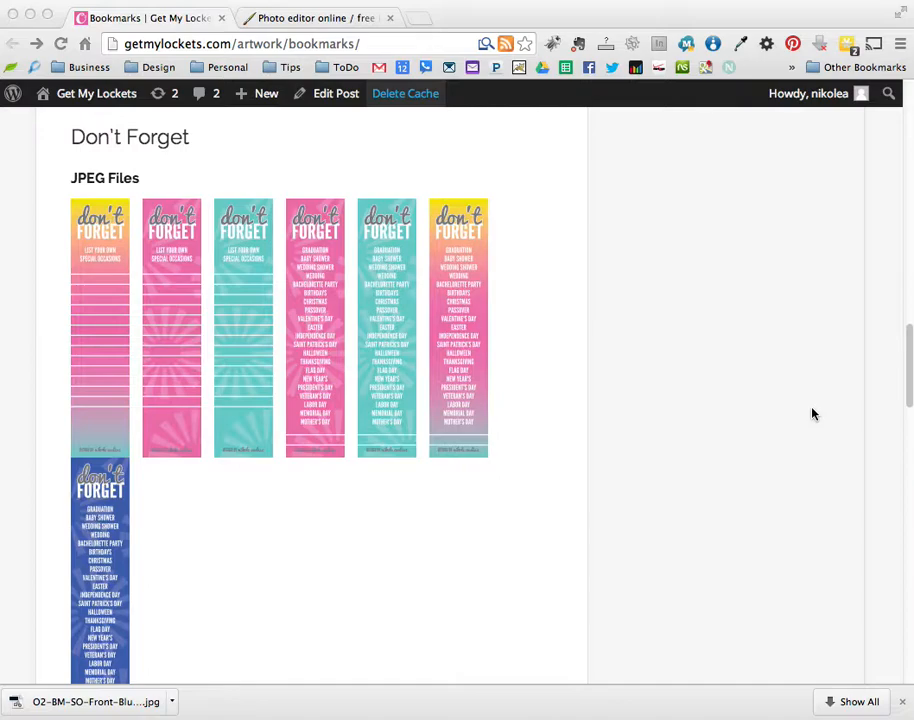
scroll(602, 376, down, 2)
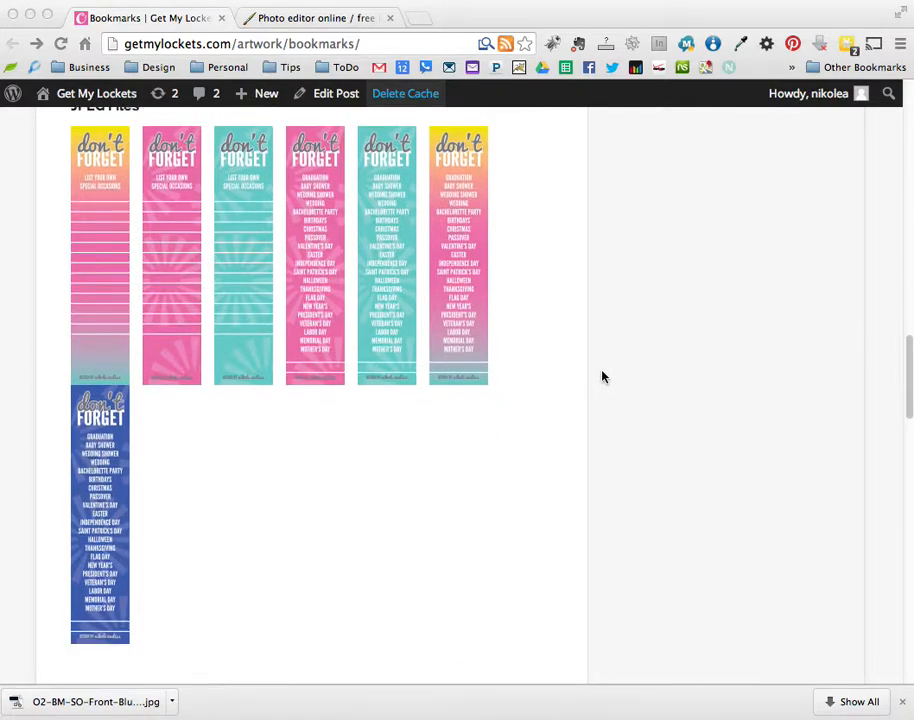
click(241, 215)
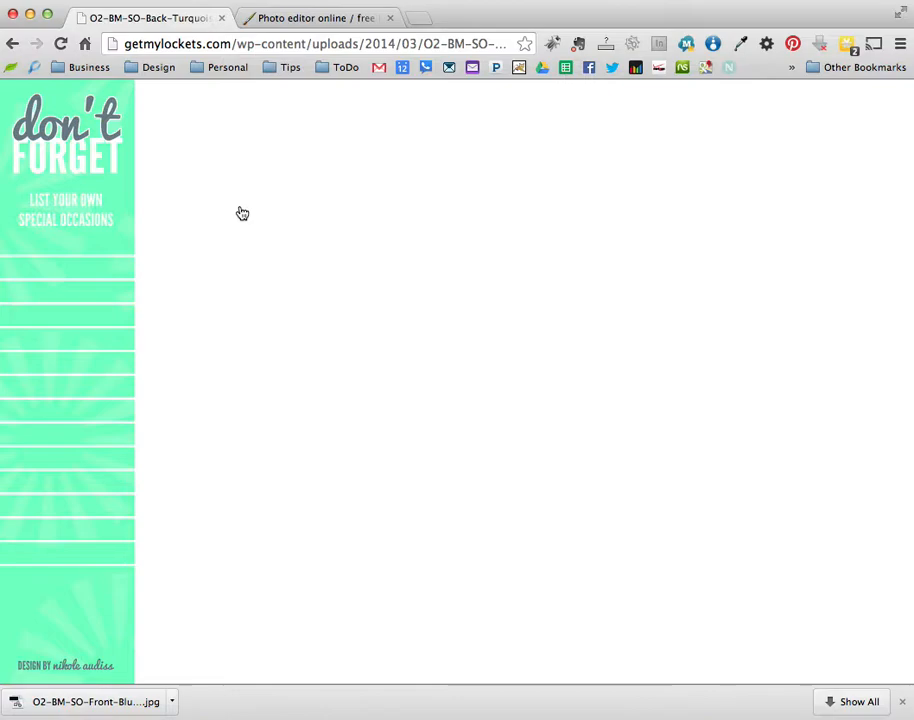
- Save the turquoise bookmark image to the Desktop as O2-BM-SO-Back-Turquoise.jpg, then go to the photo editor tab
right_click(53, 244)
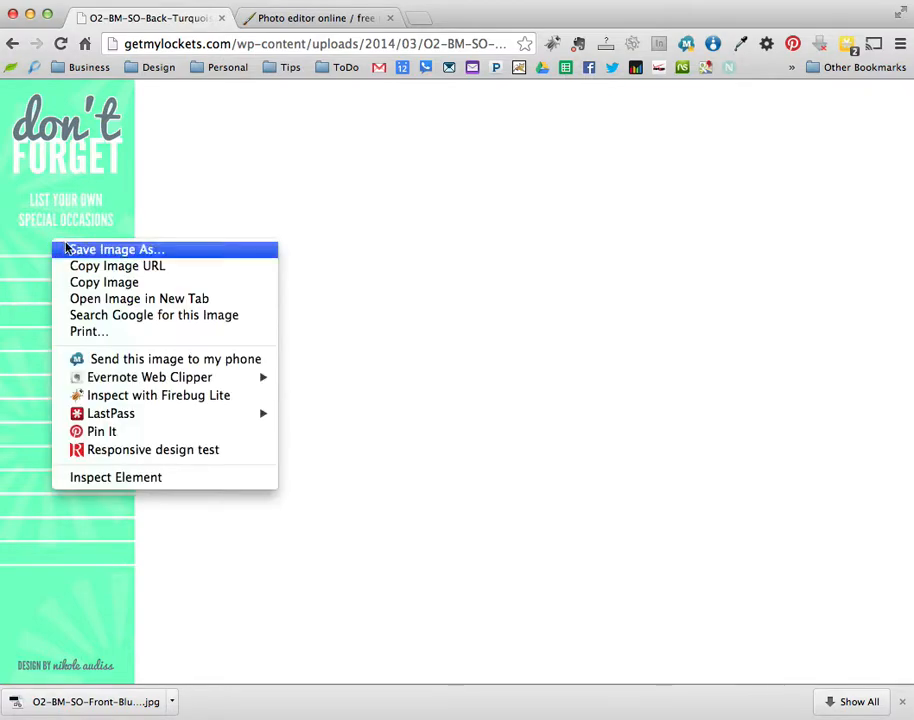
click(124, 251)
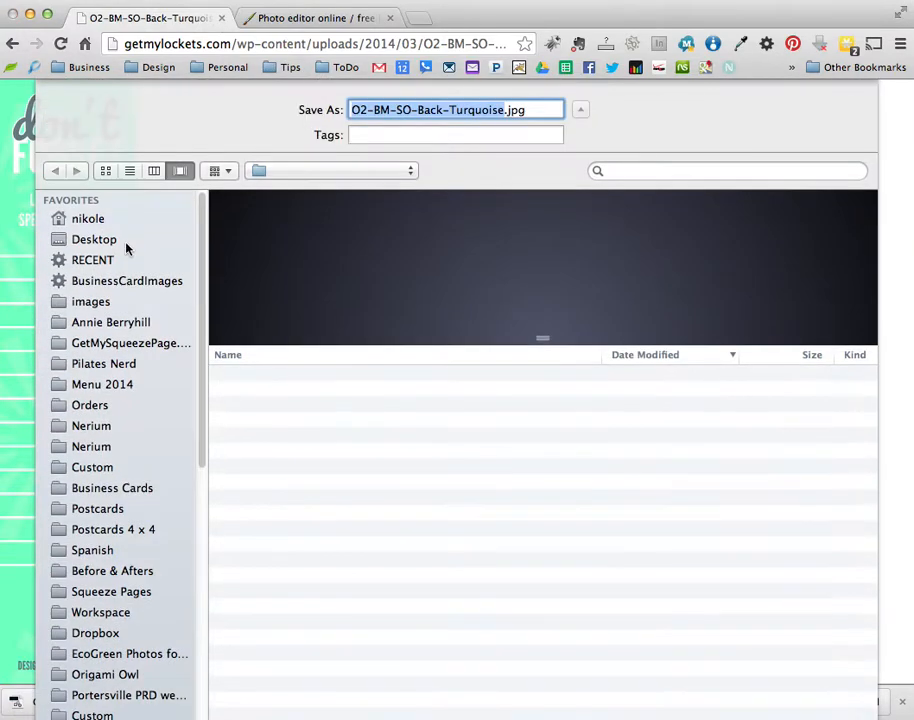
click(80, 242)
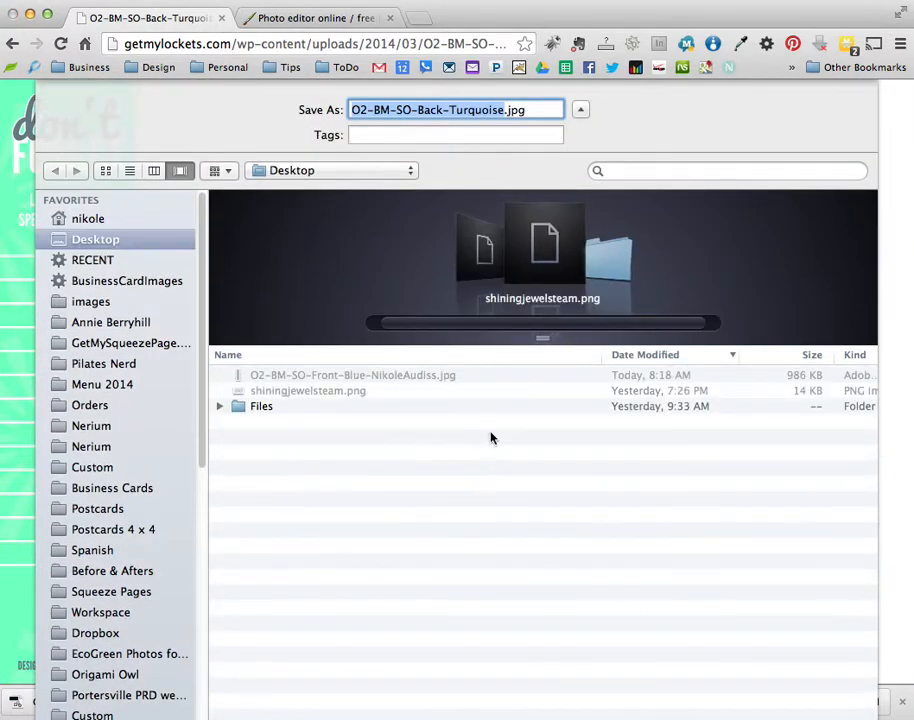
key(Return)
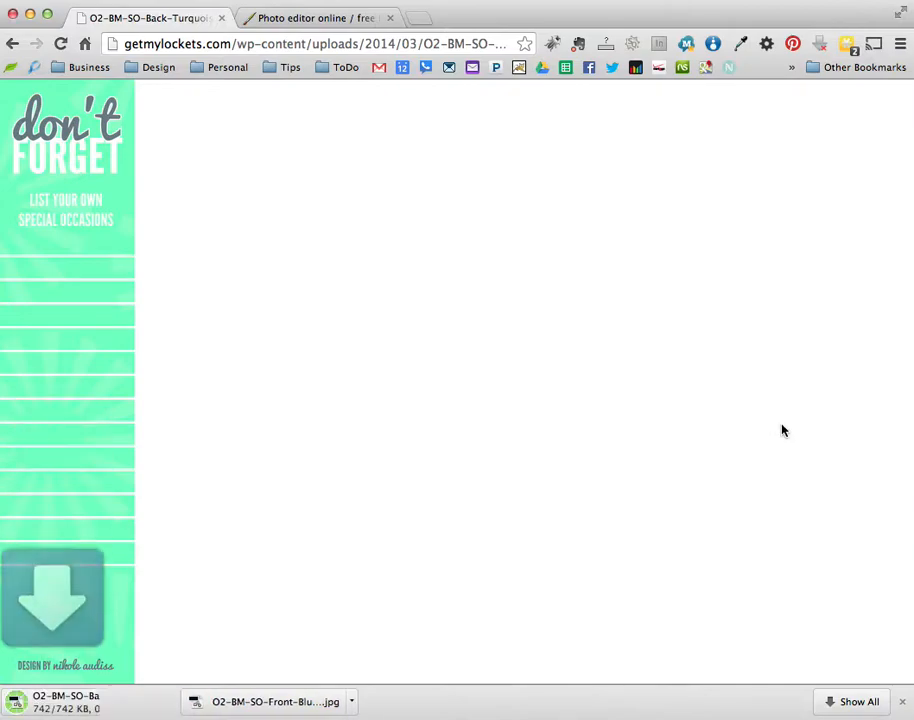
click(312, 22)
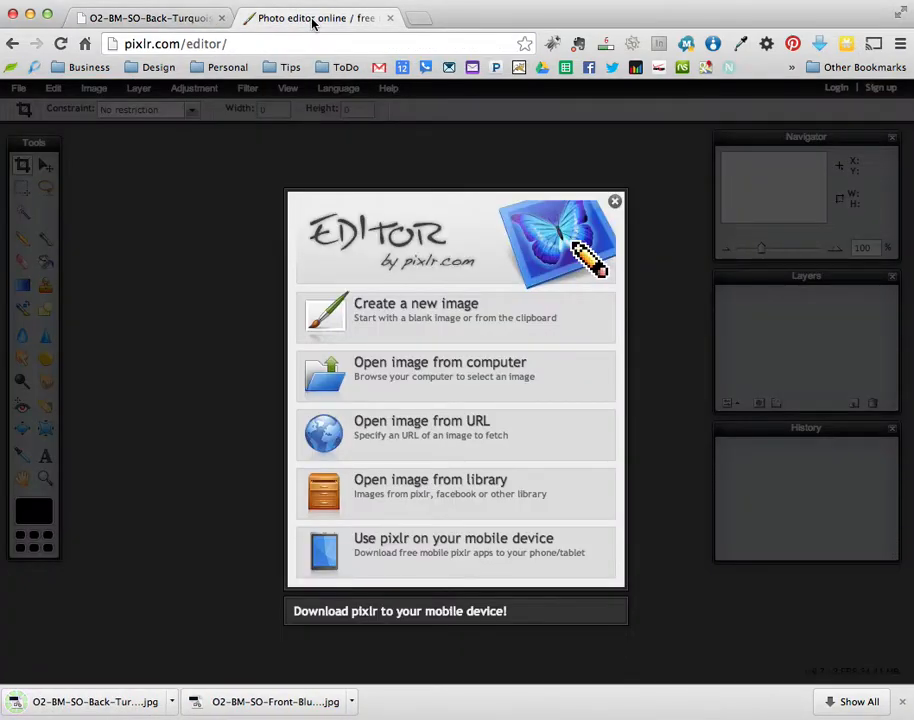
- Load the pixlr.com home page and launch Pixlr Editor
drag(183, 44, 338, 44)
key(BackSpace)
key(Return)
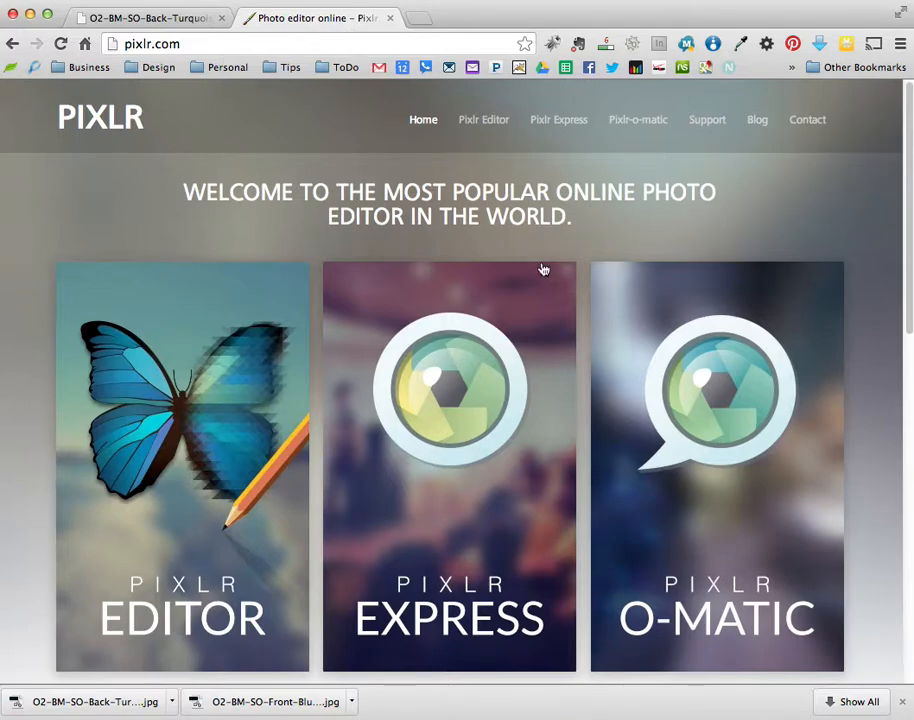
scroll(543, 269, down, 2)
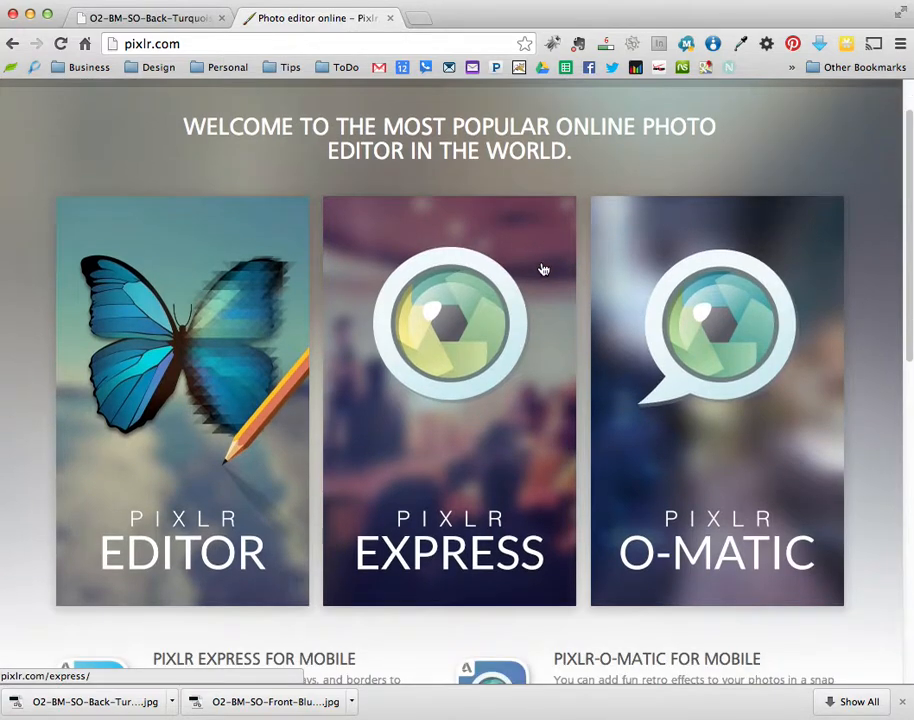
click(187, 435)
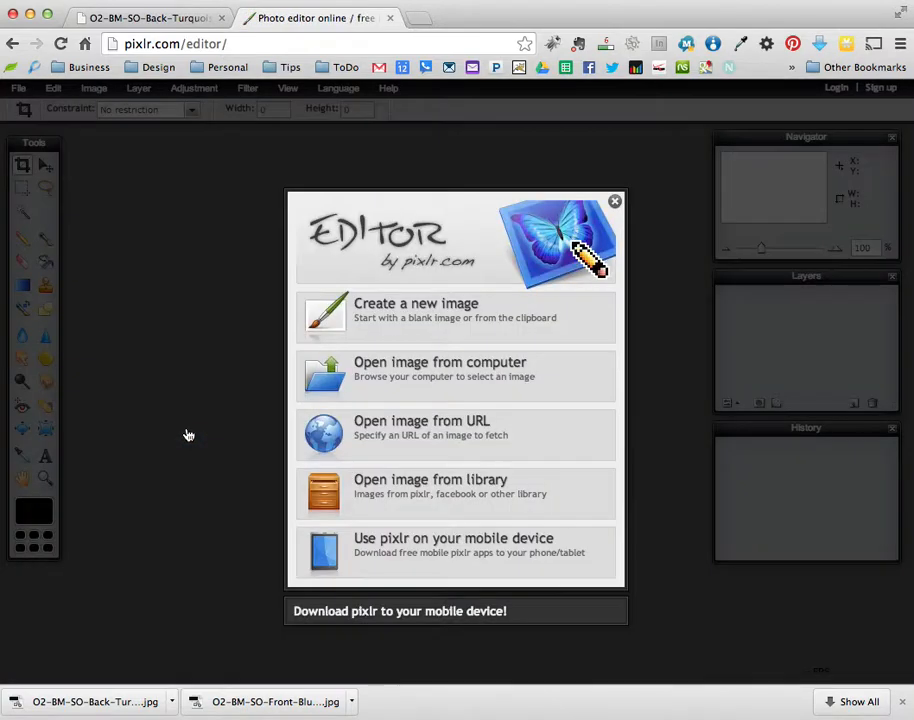
- Open O2-BM-SO-Back-Turquoise.jpg from the Desktop in the editor
click(374, 372)
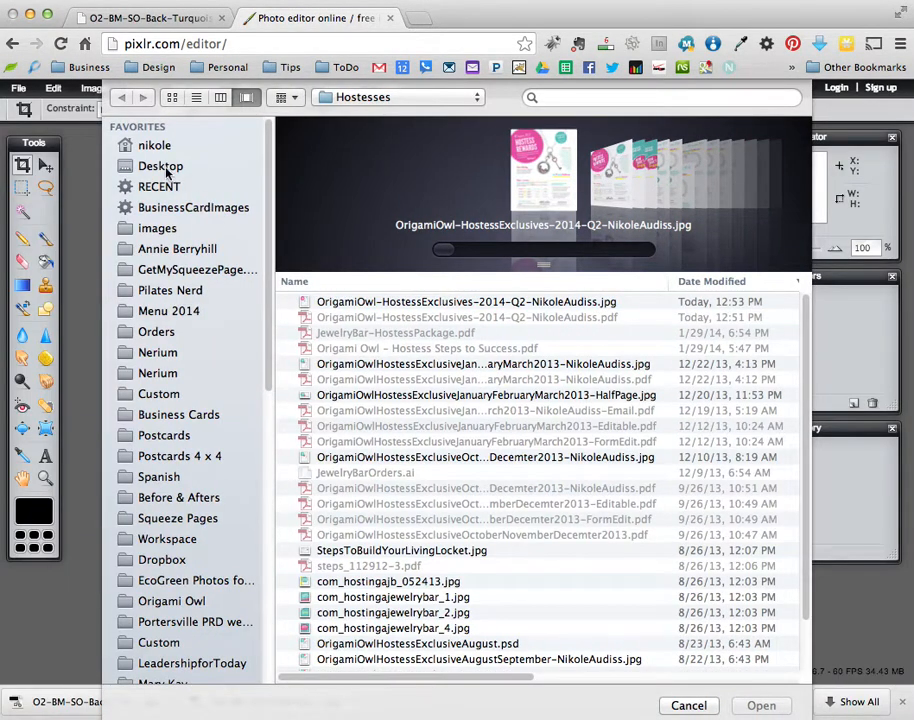
click(162, 165)
click(418, 263)
drag(543, 266, 543, 395)
click(350, 245)
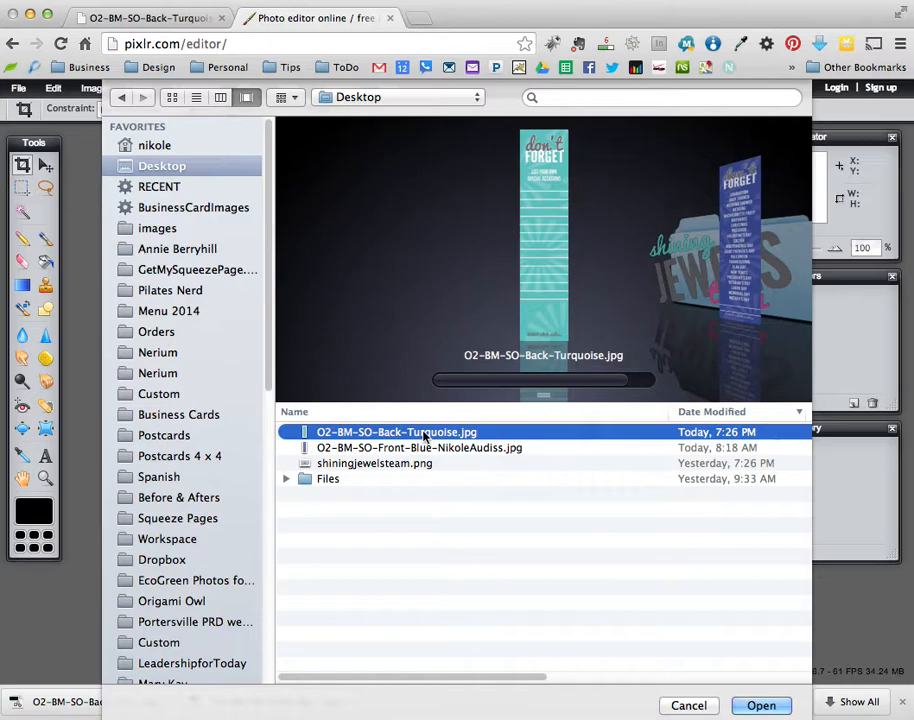
click(758, 706)
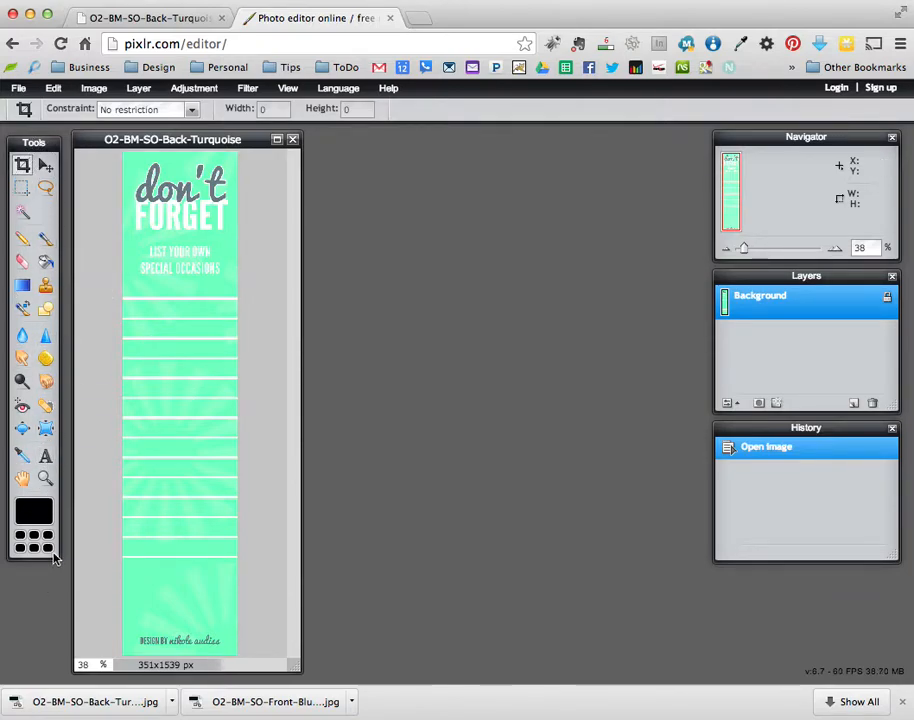
- Add a centre-aligned text layer with the designer's name near the bookmark's bottom
click(45, 456)
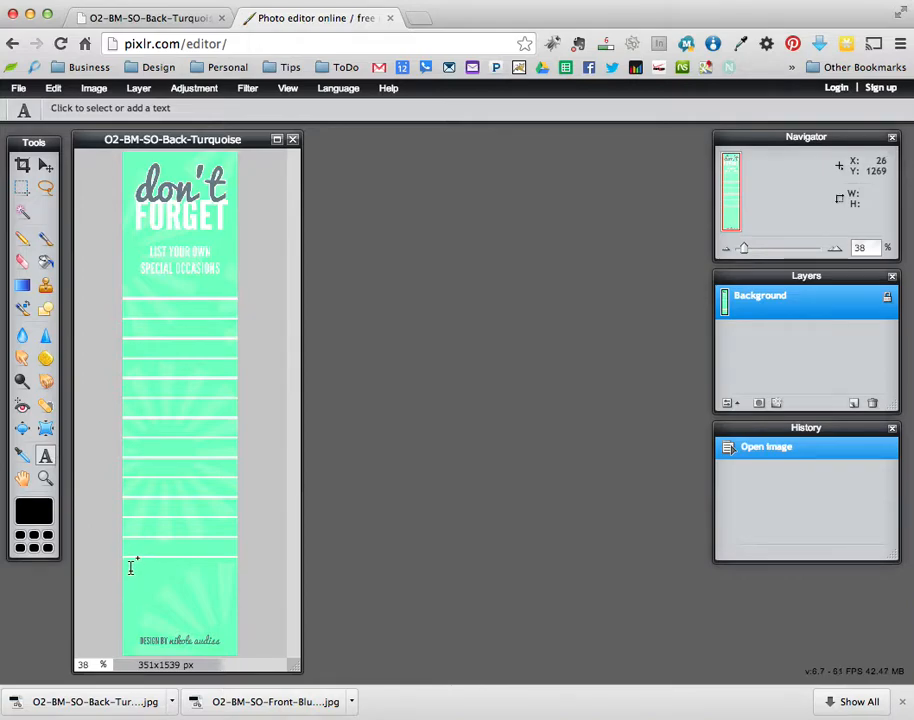
click(182, 575)
drag(404, 617, 496, 300)
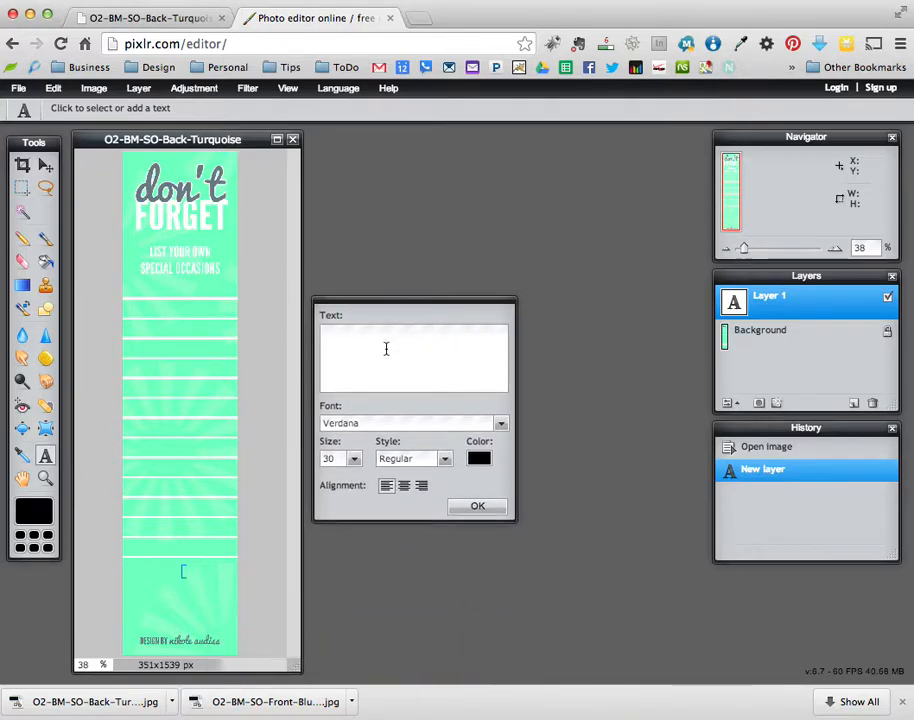
click(404, 486)
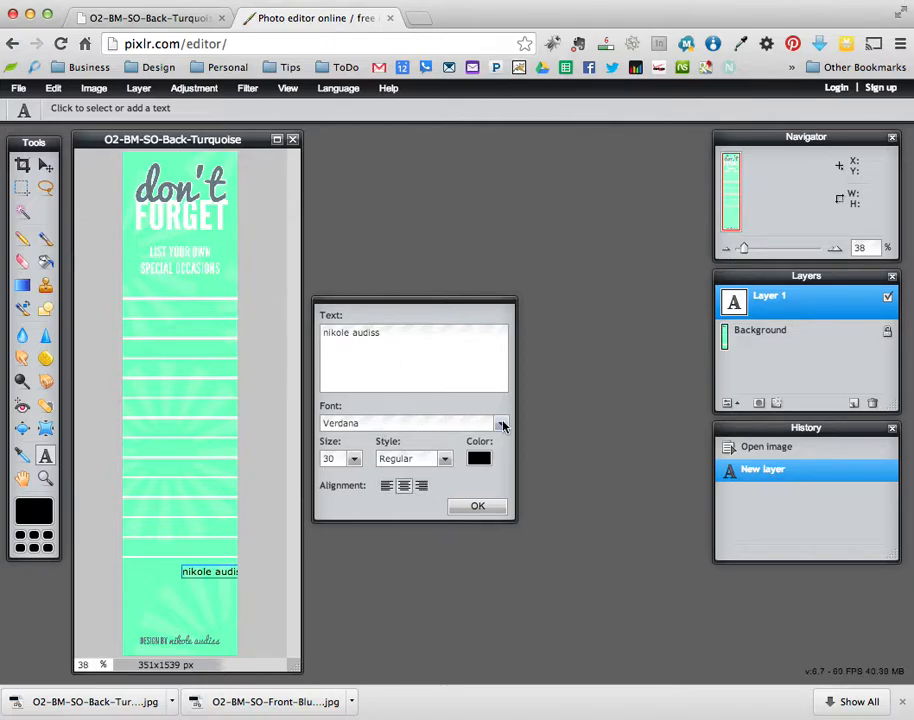
- Set the name text's font to Pacifico
click(501, 424)
drag(504, 456, 504, 535)
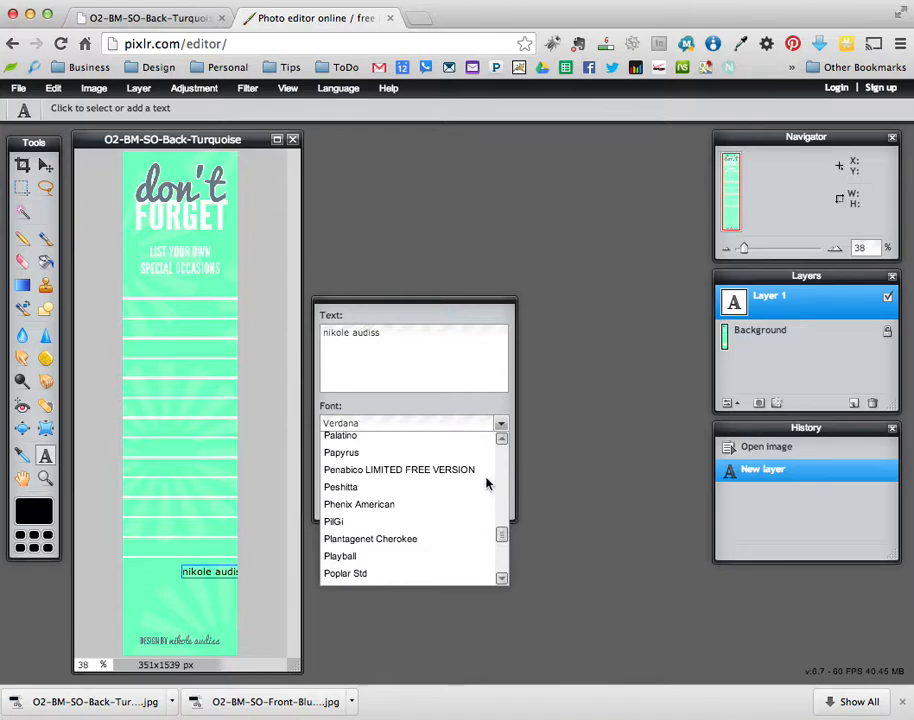
scroll(486, 486, up, 15)
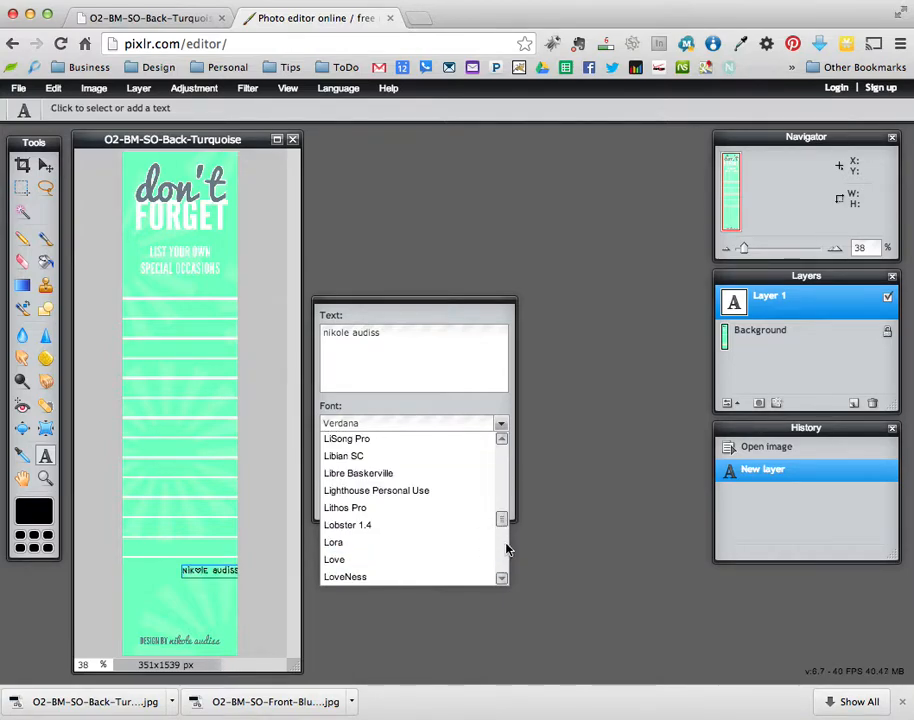
drag(506, 522, 505, 538)
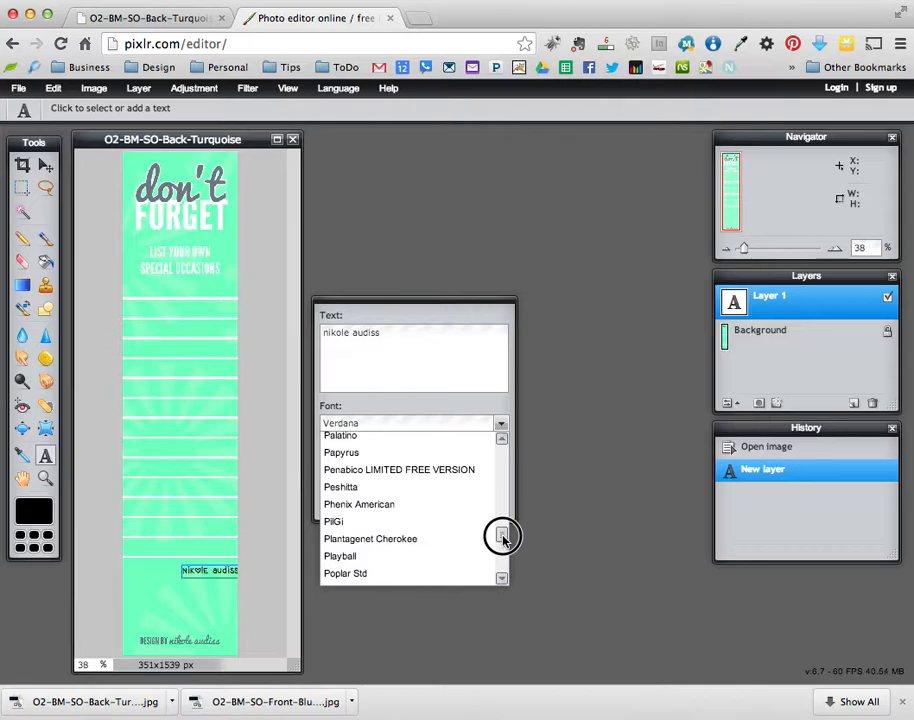
scroll(502, 537, up, 3)
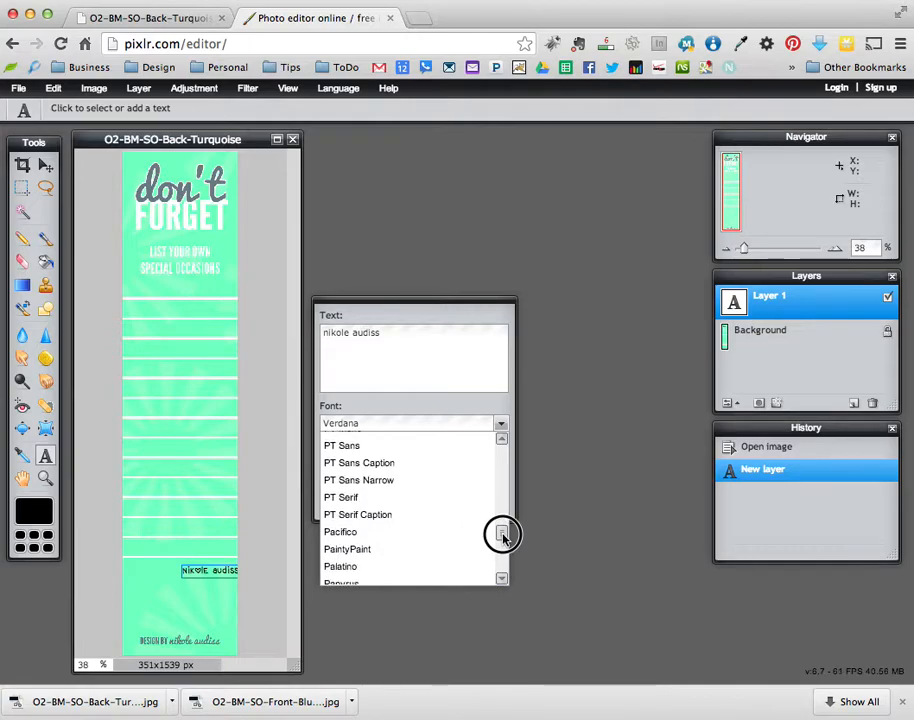
click(375, 536)
- Make the name text white at size 69 and commit it
click(479, 462)
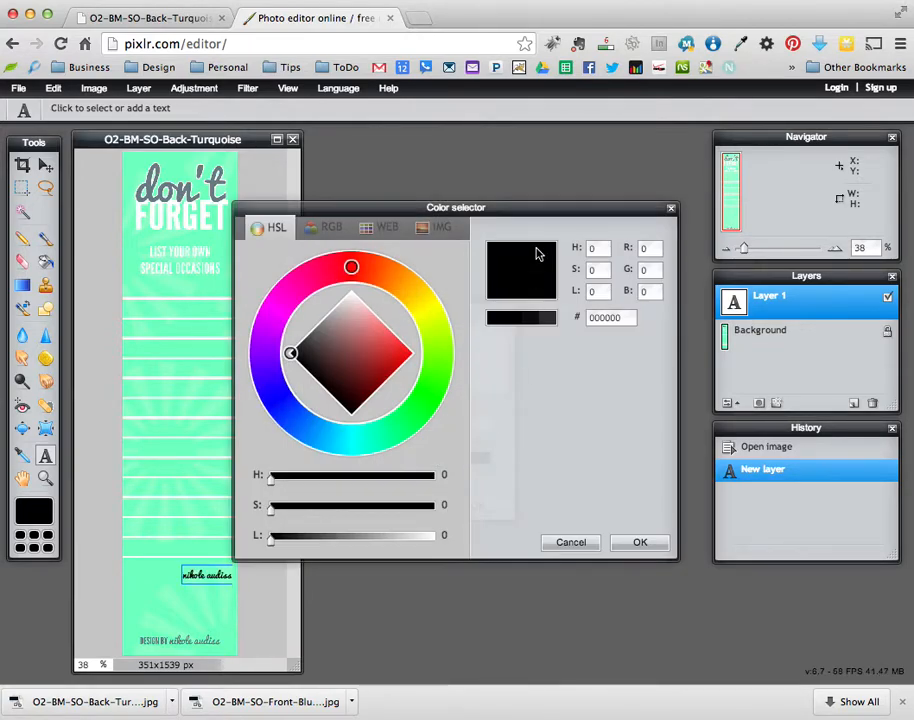
drag(347, 347, 353, 277)
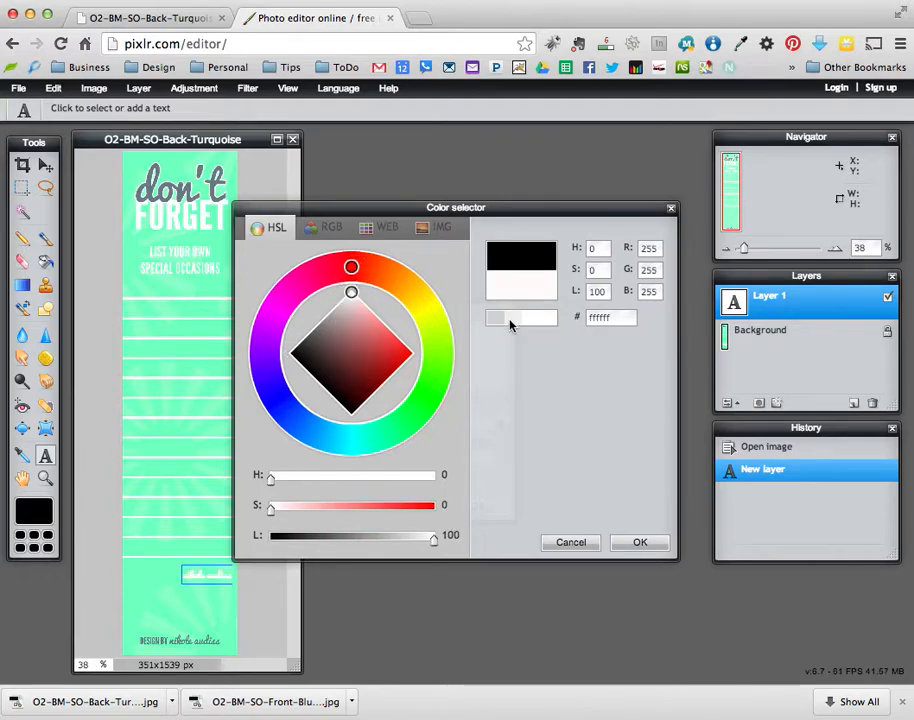
click(640, 542)
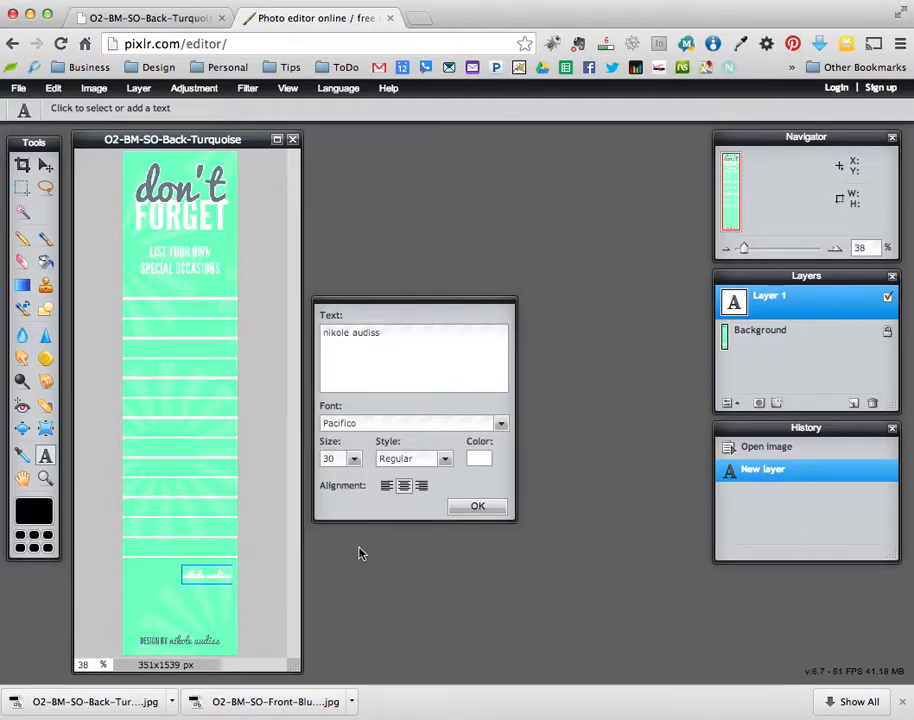
click(354, 459)
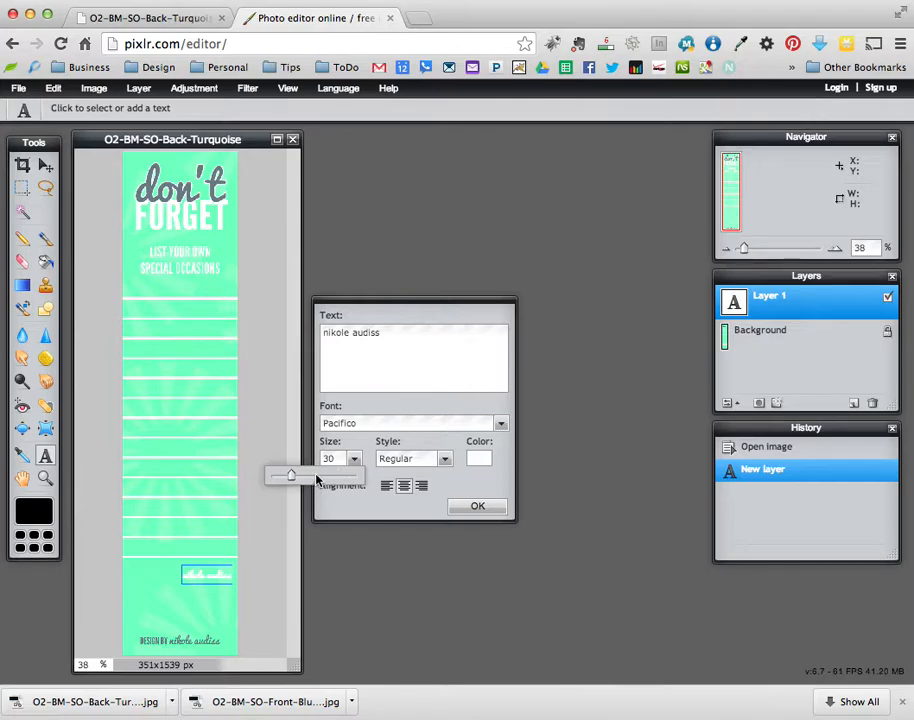
drag(290, 474, 318, 477)
click(458, 508)
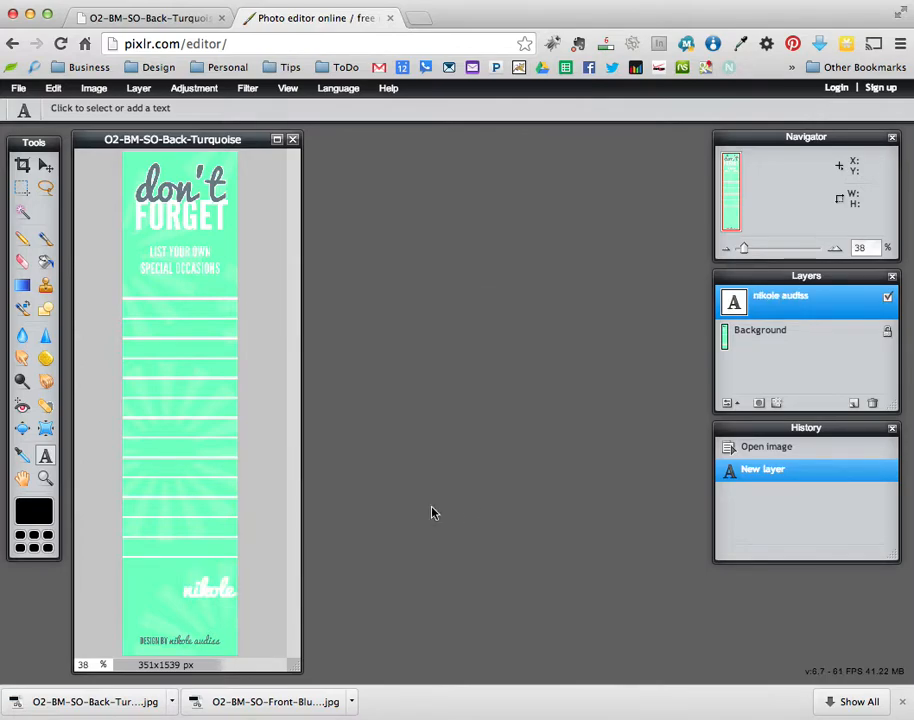
- Move the name text left on the bookmark and reselect its layer
click(45, 165)
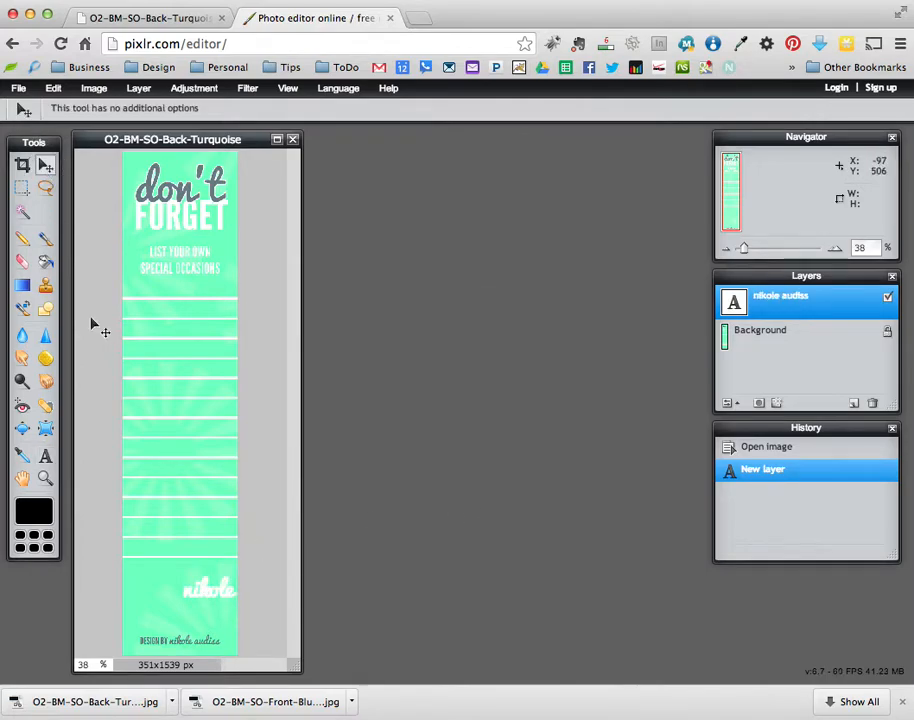
drag(222, 606, 167, 581)
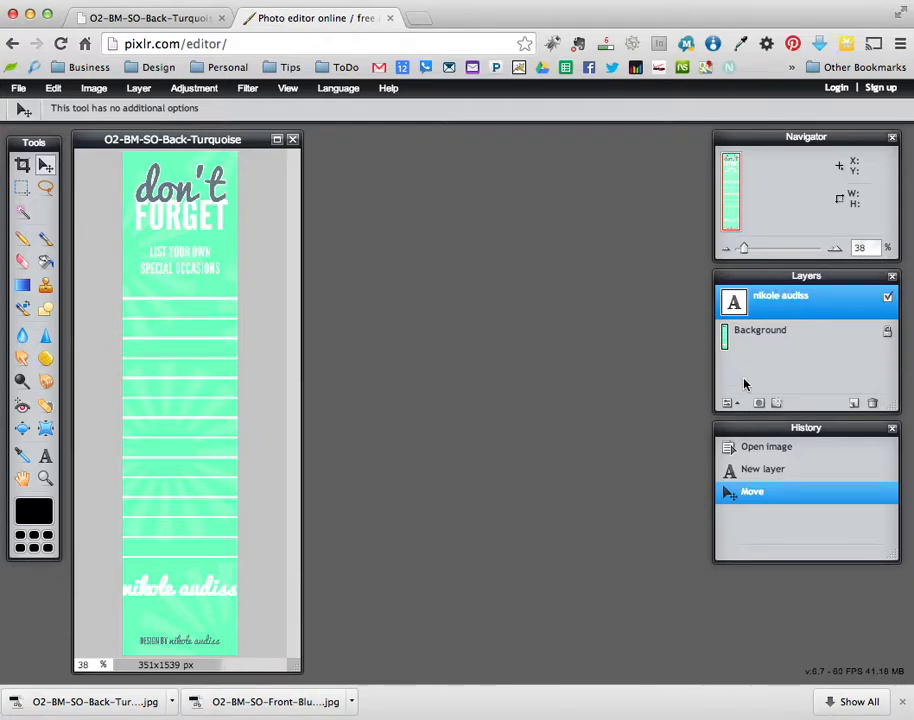
click(781, 331)
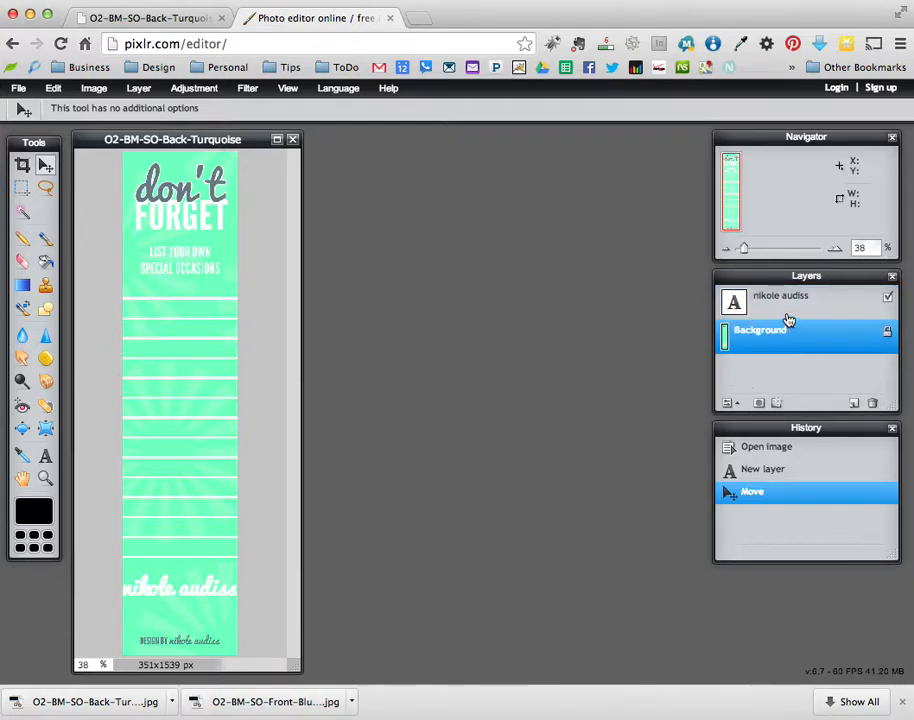
click(789, 307)
double_click(779, 303)
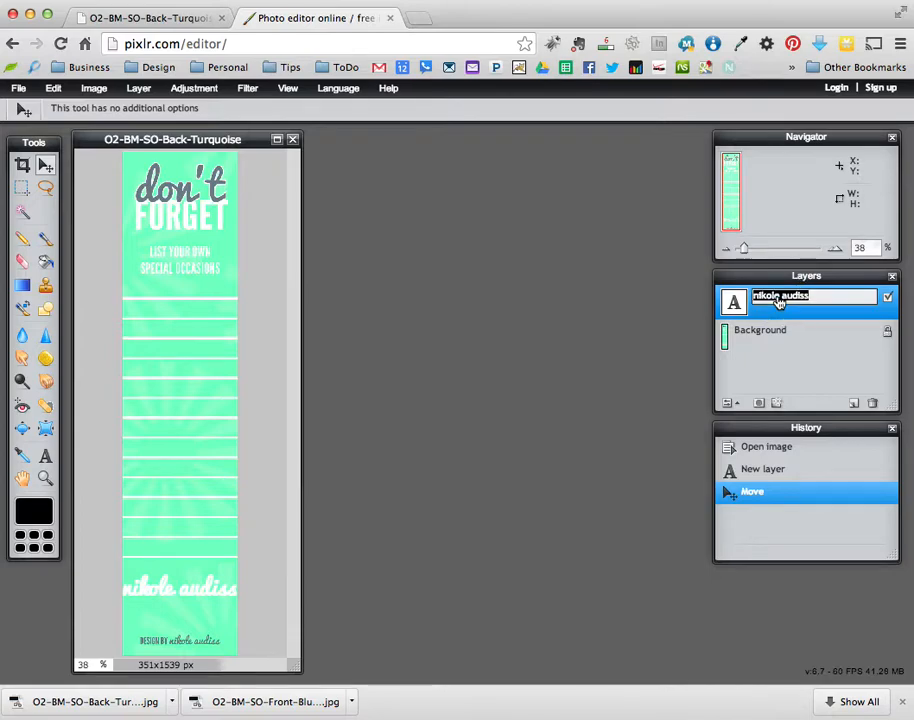
click(735, 305)
click(735, 305)
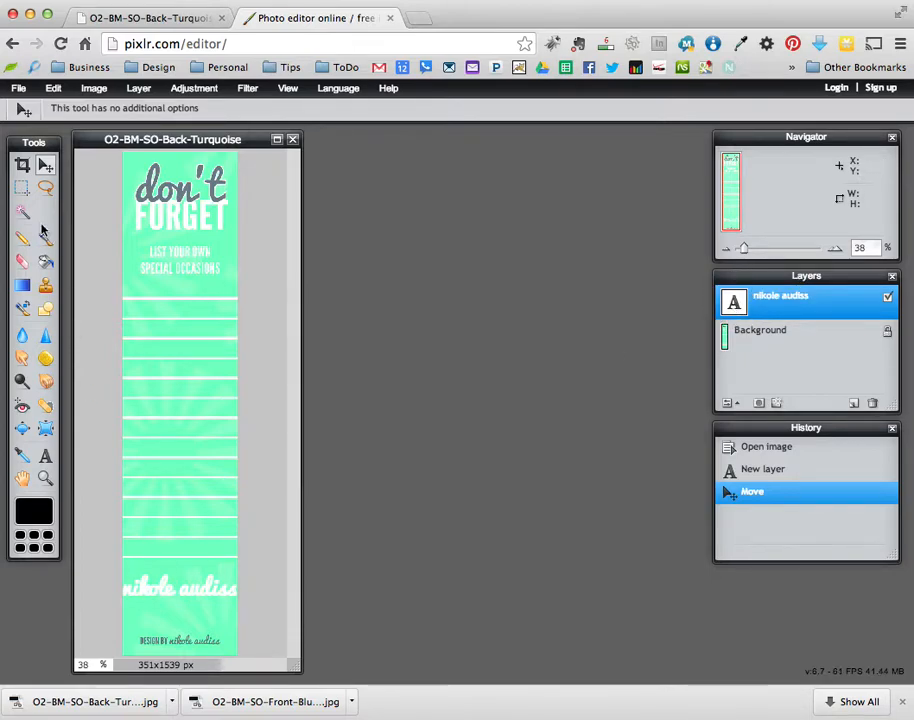
- Reduce the name text size to 58
click(46, 460)
click(167, 590)
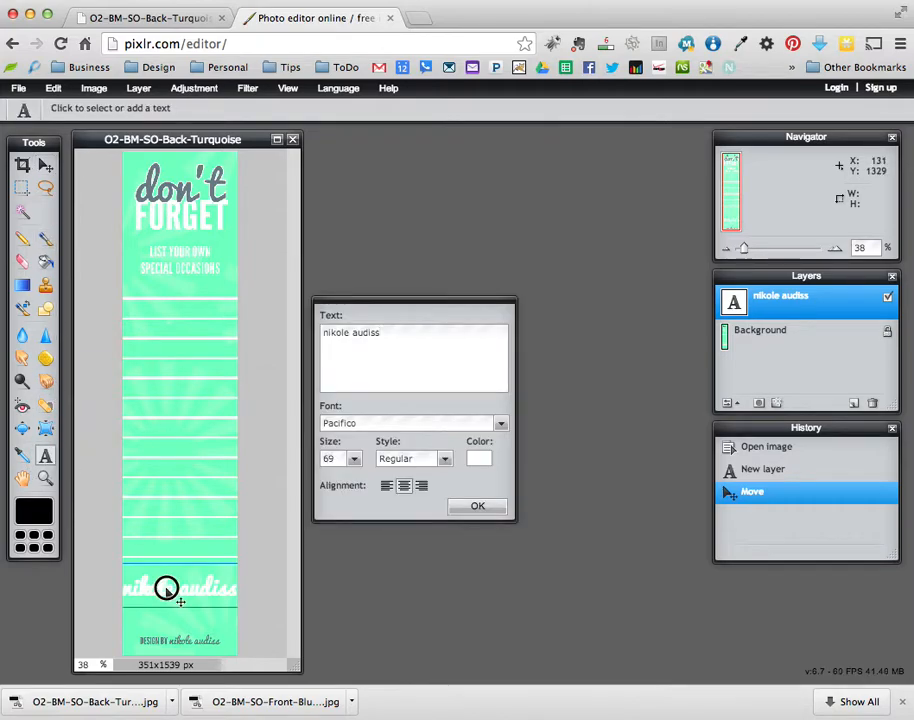
click(46, 460)
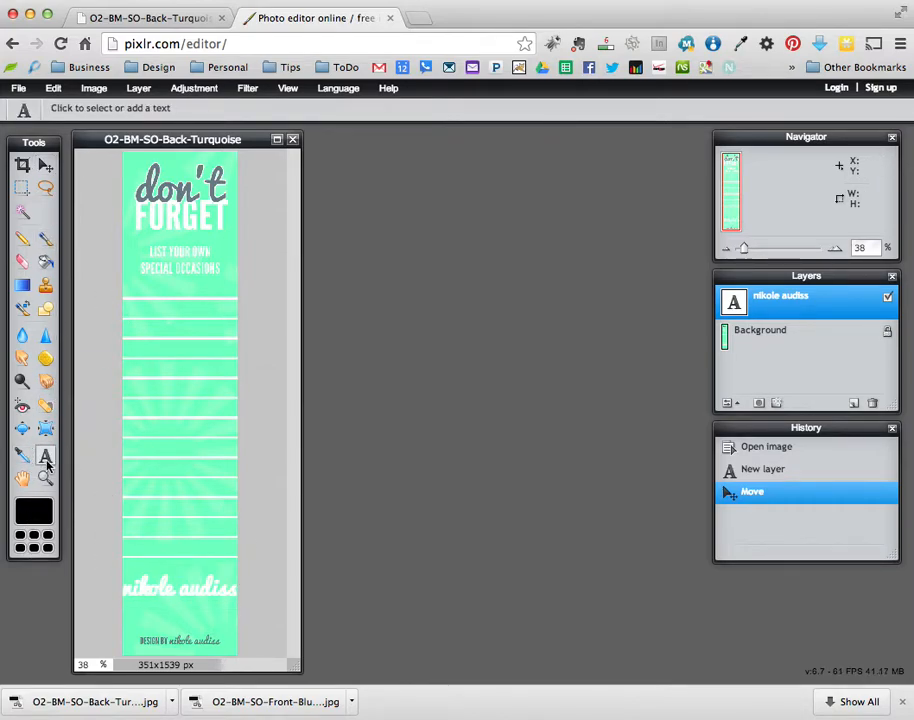
click(184, 594)
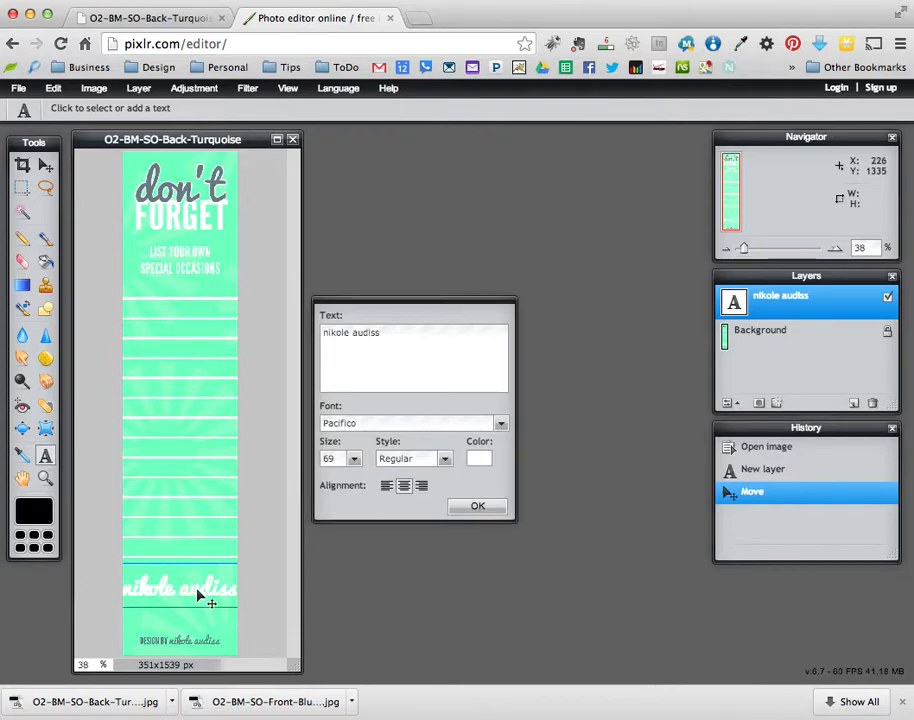
click(353, 458)
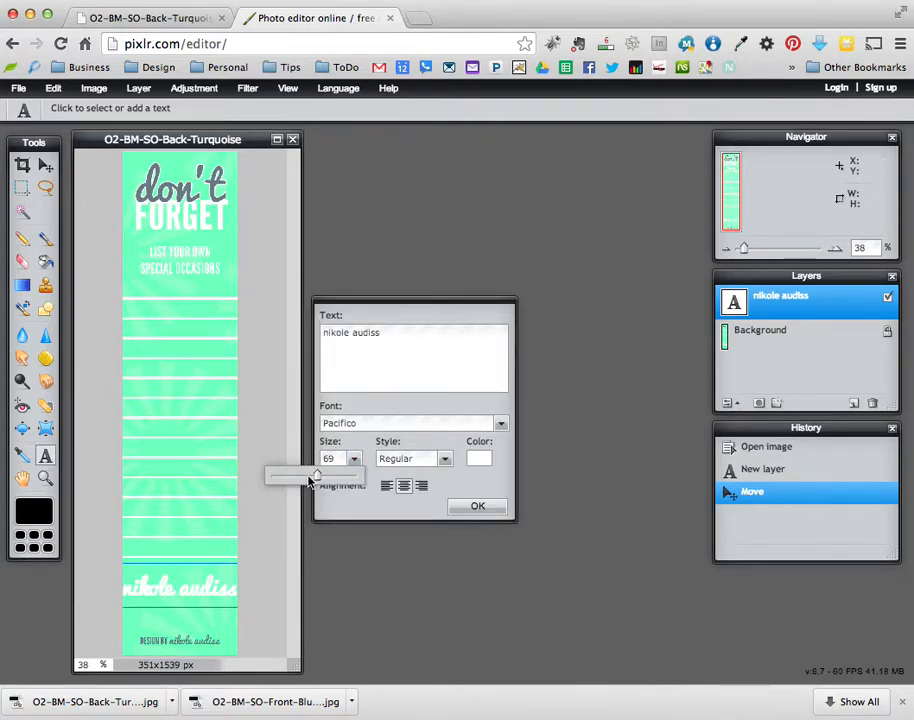
drag(311, 479, 306, 479)
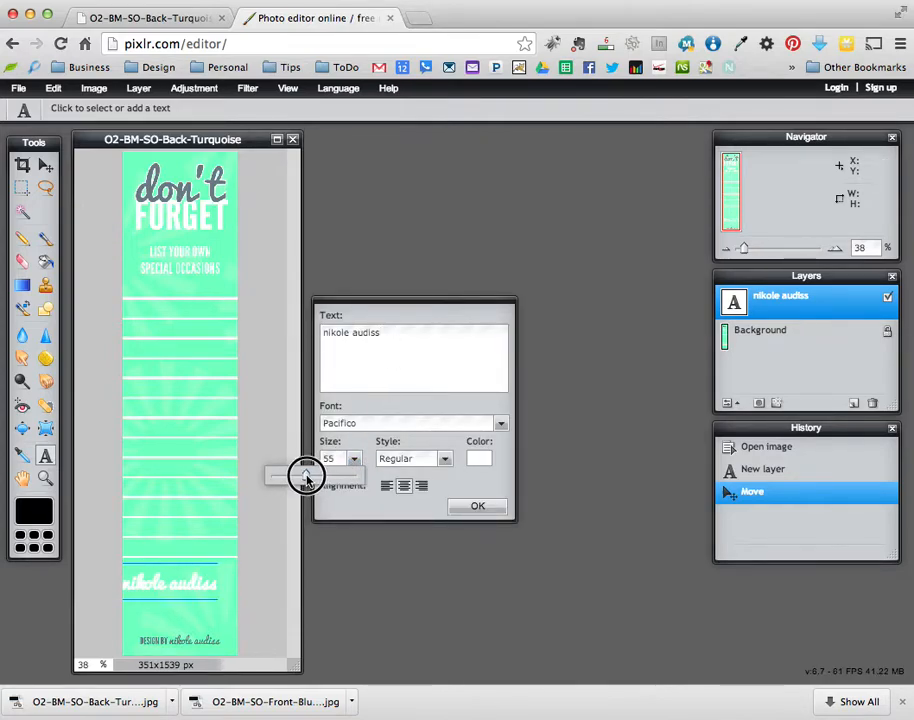
click(477, 508)
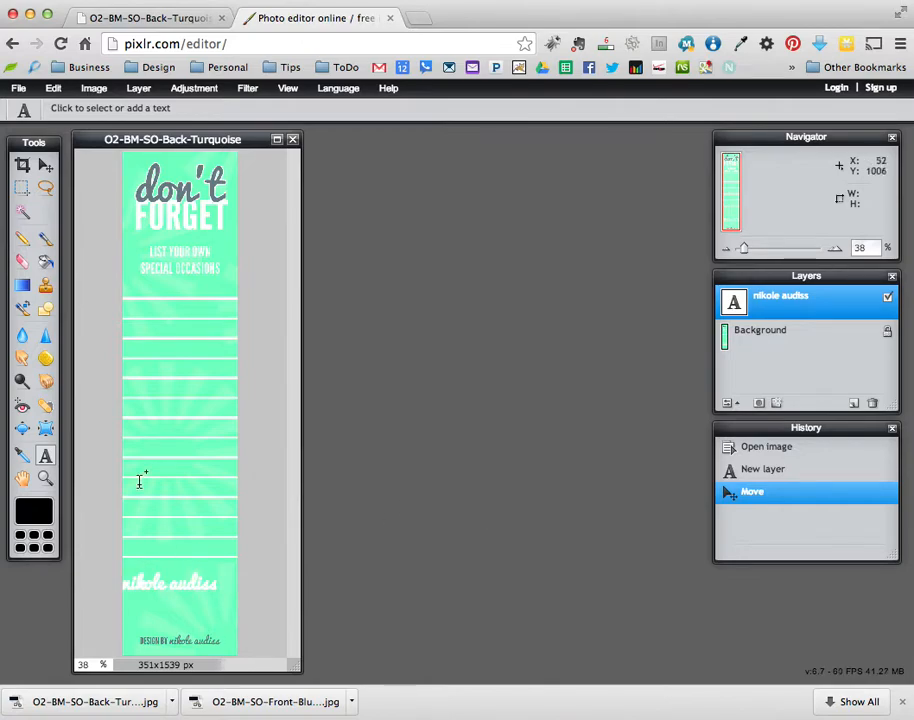
- Nudge the name text right to centre it, toggling its visibility to compare
click(46, 166)
drag(186, 593, 198, 592)
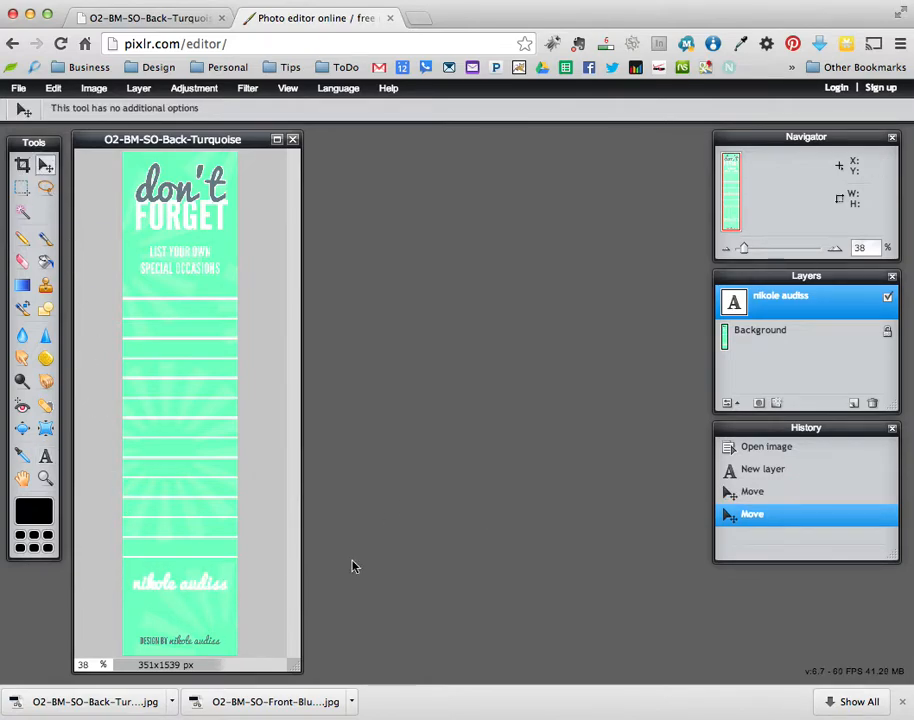
click(887, 298)
click(887, 299)
click(887, 299)
click(888, 300)
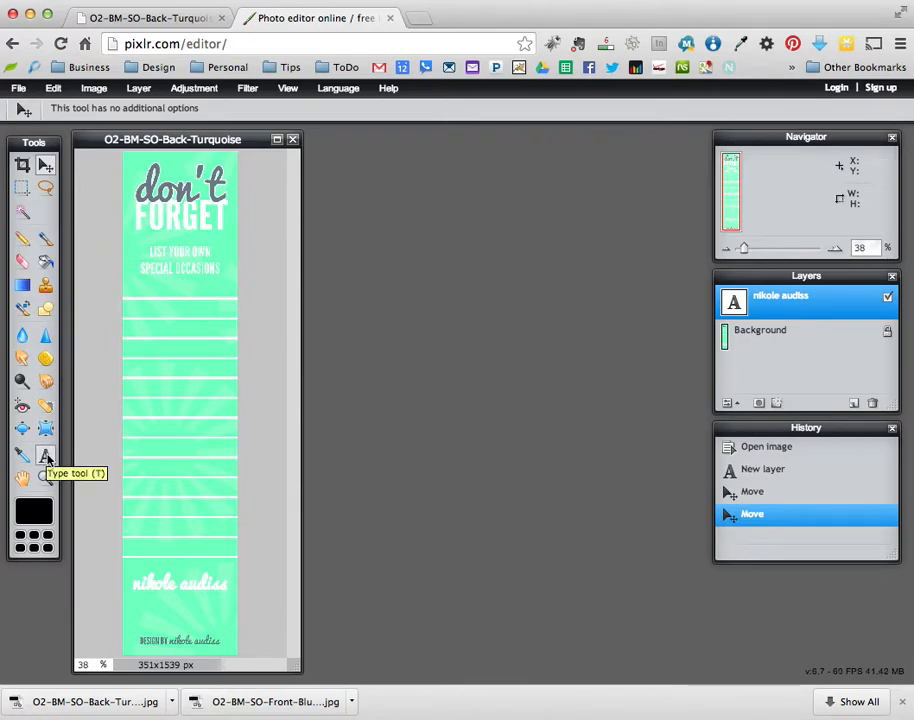
- Add the phone number as centre-aligned white text just below the name
click(46, 458)
click(140, 598)
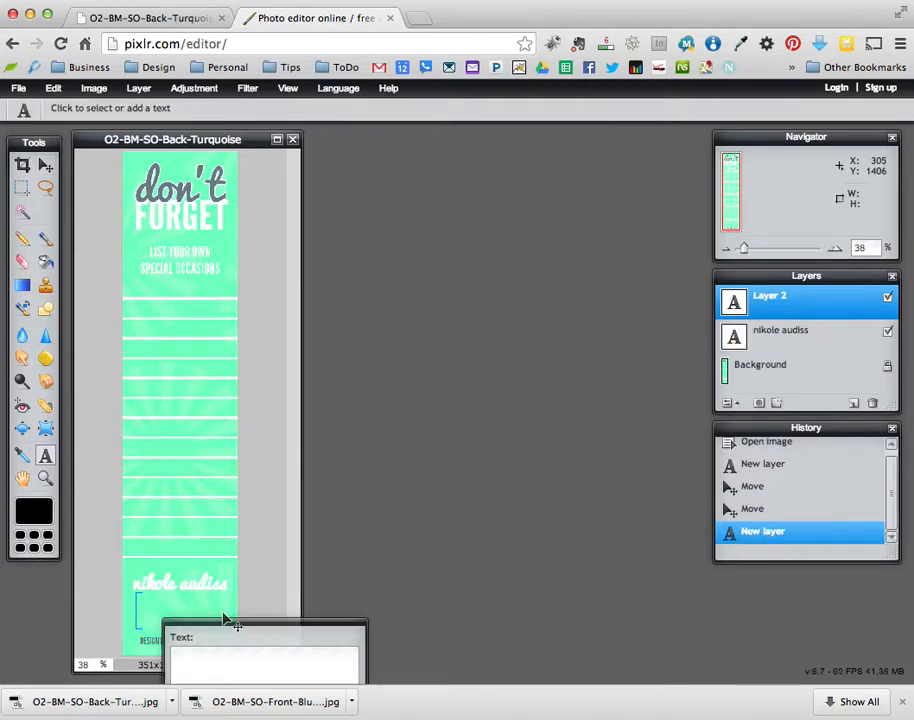
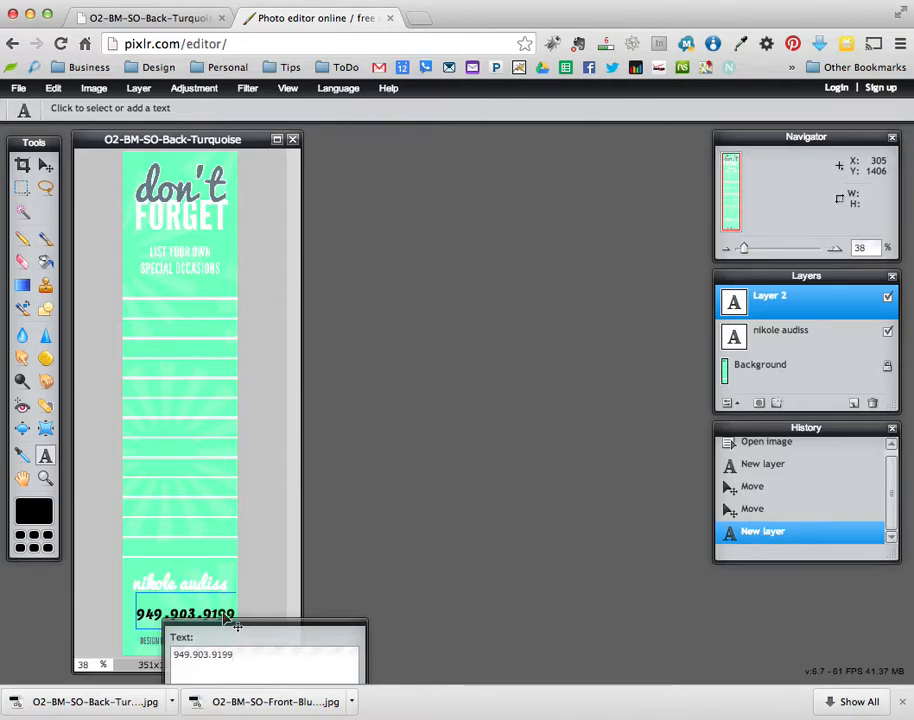
drag(279, 628, 509, 259)
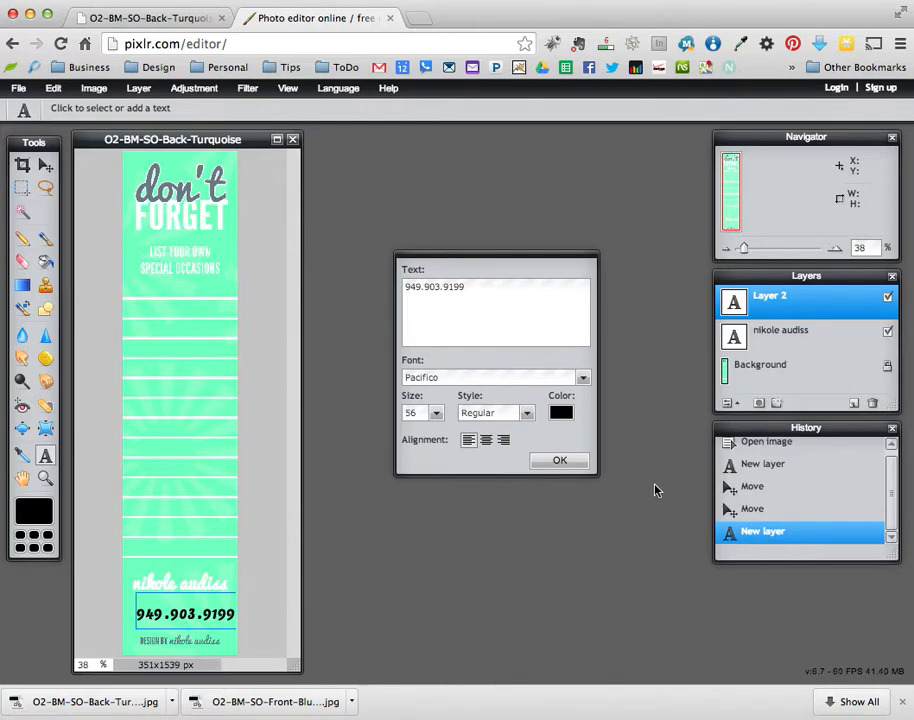
click(487, 441)
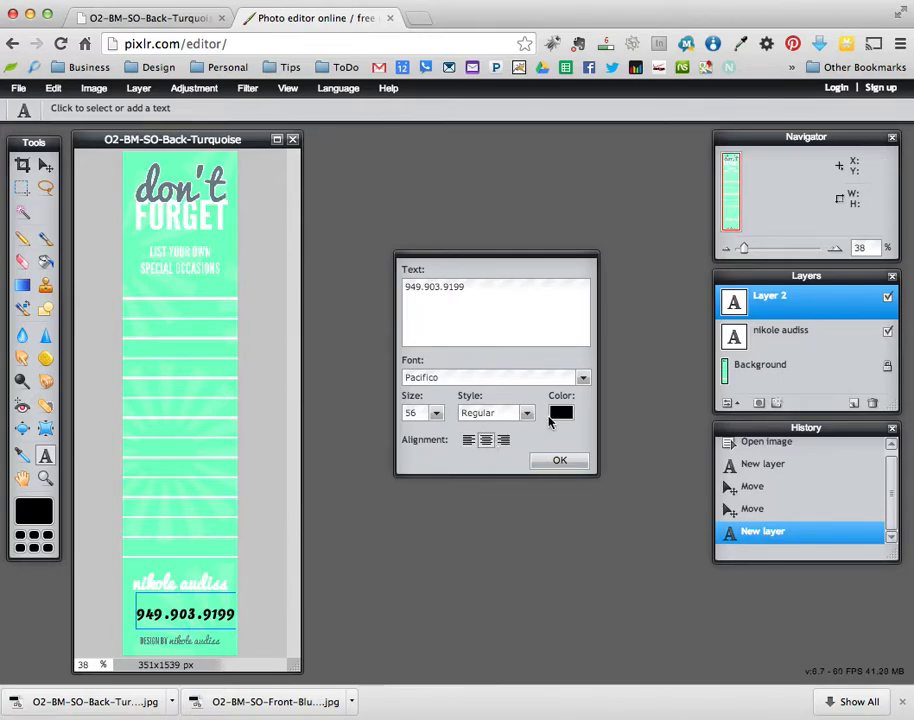
click(560, 414)
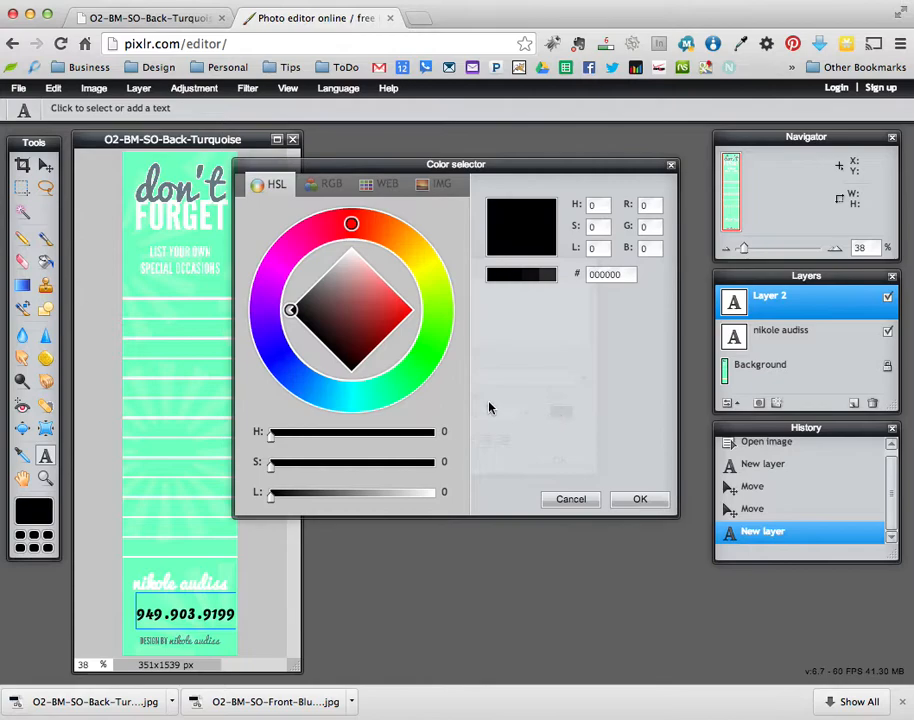
drag(376, 300, 347, 231)
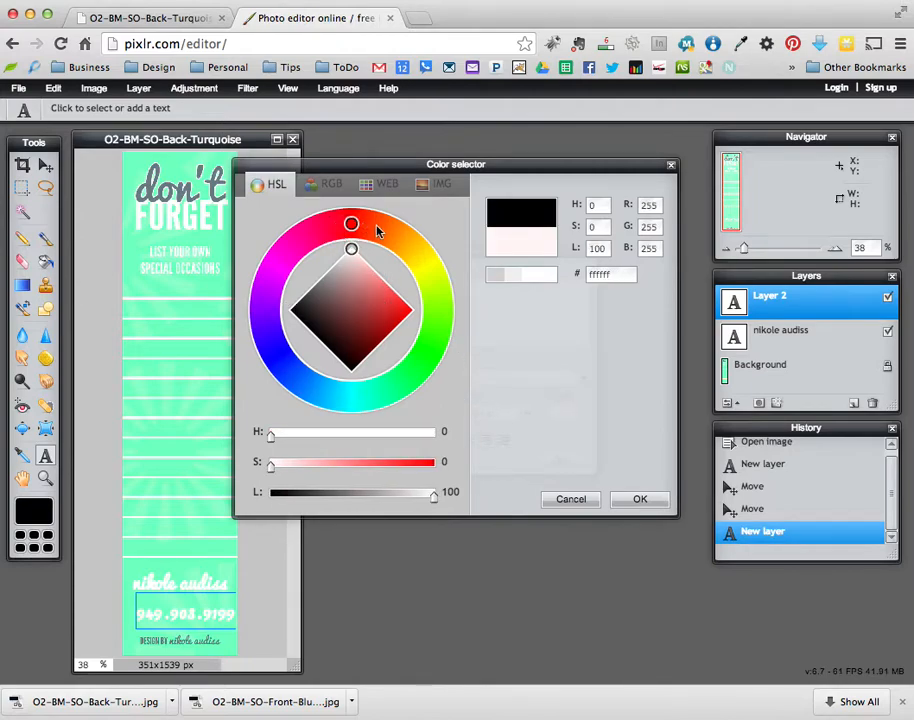
click(636, 498)
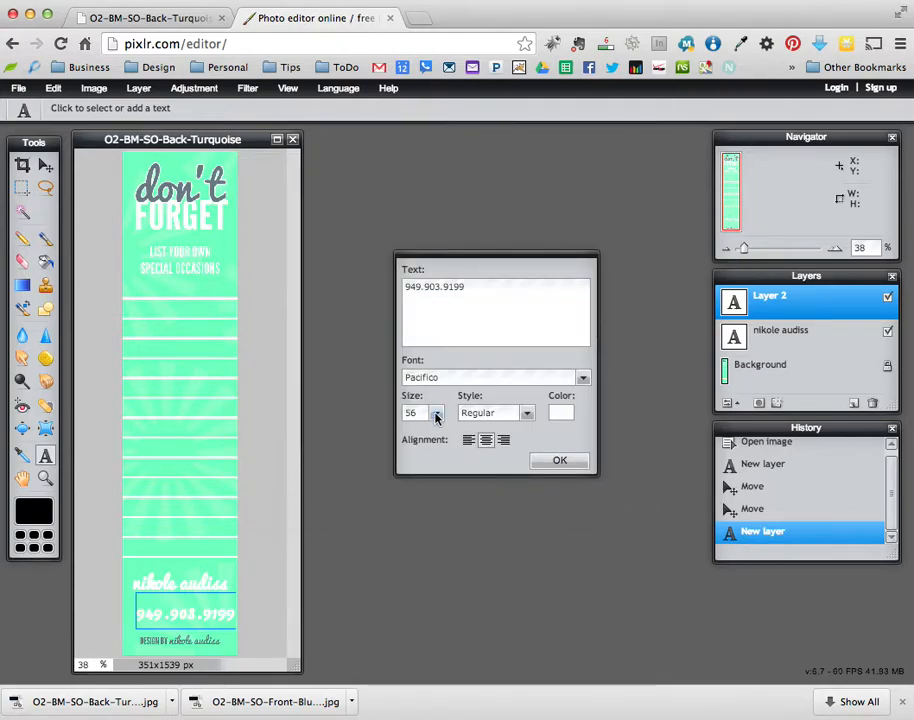
- Set the phone number to centred League Gothic, enlarged to size 84
click(582, 378)
drag(583, 487, 584, 475)
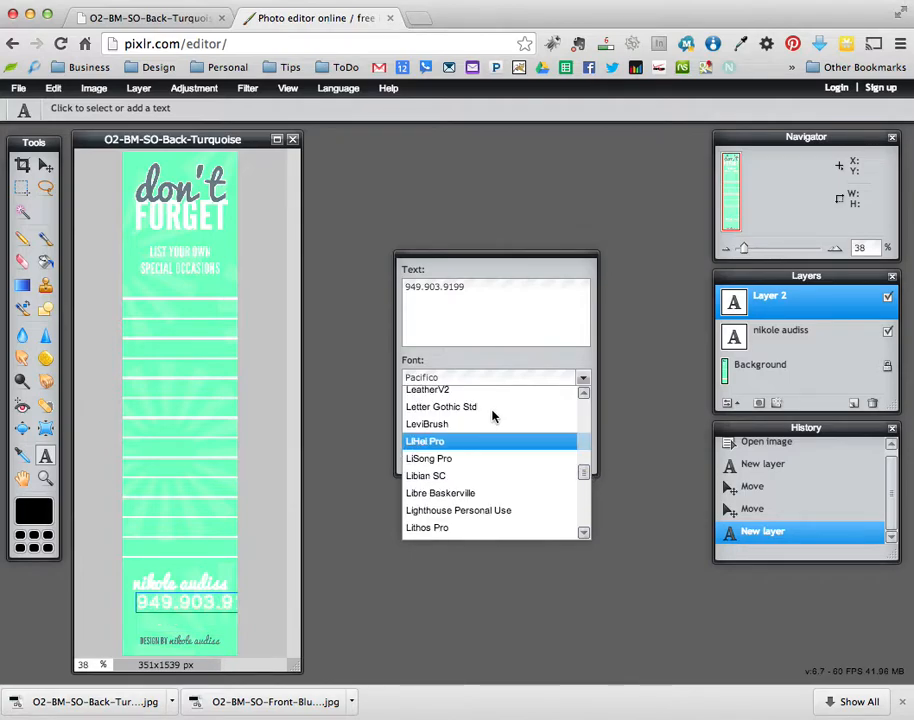
click(584, 397)
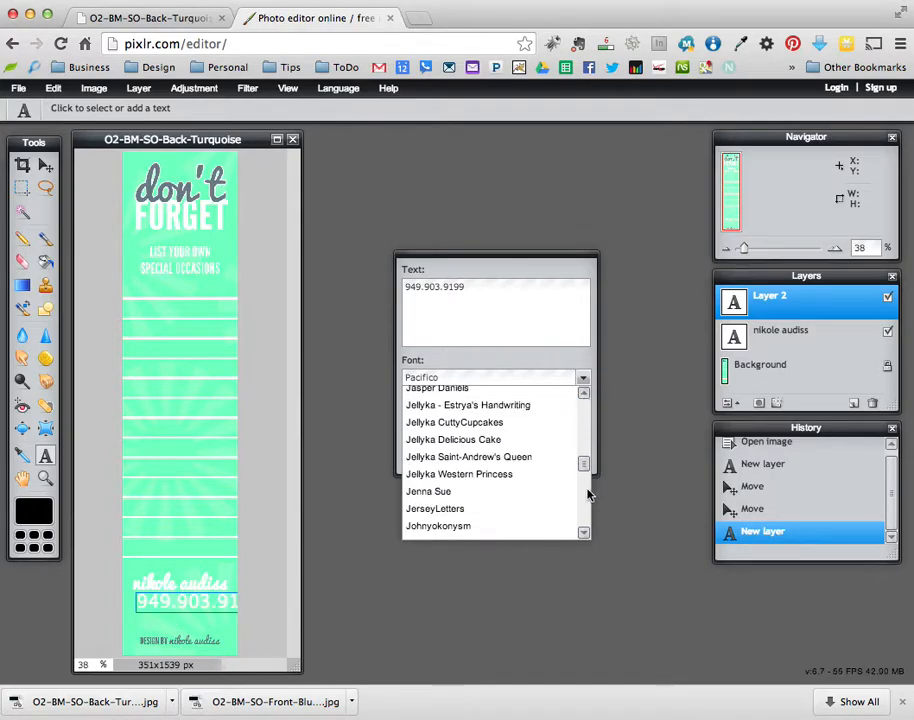
drag(585, 465, 586, 473)
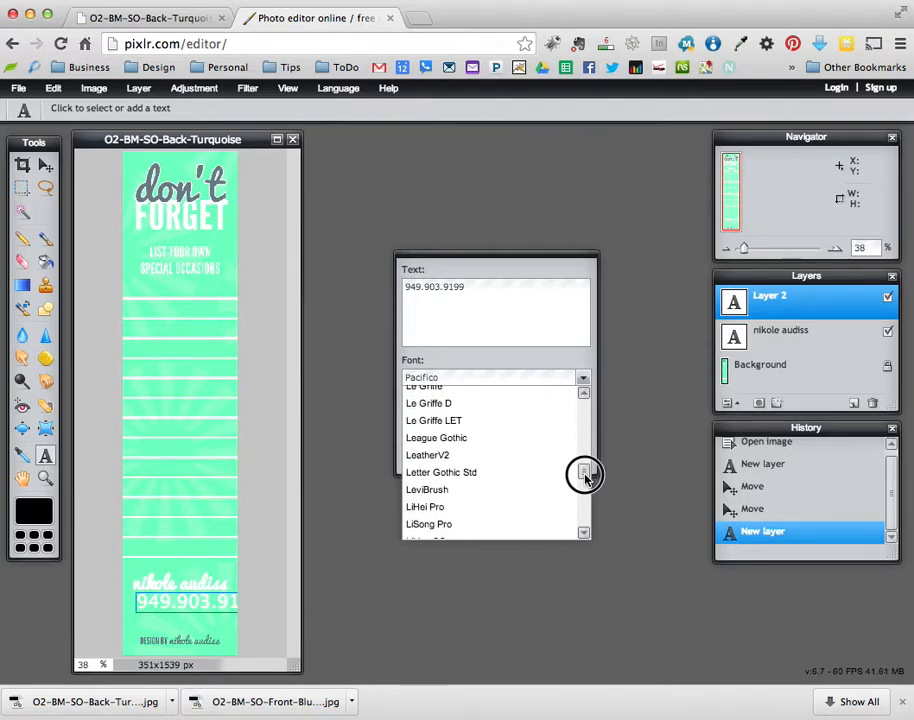
click(482, 431)
click(478, 444)
drag(437, 417, 408, 430)
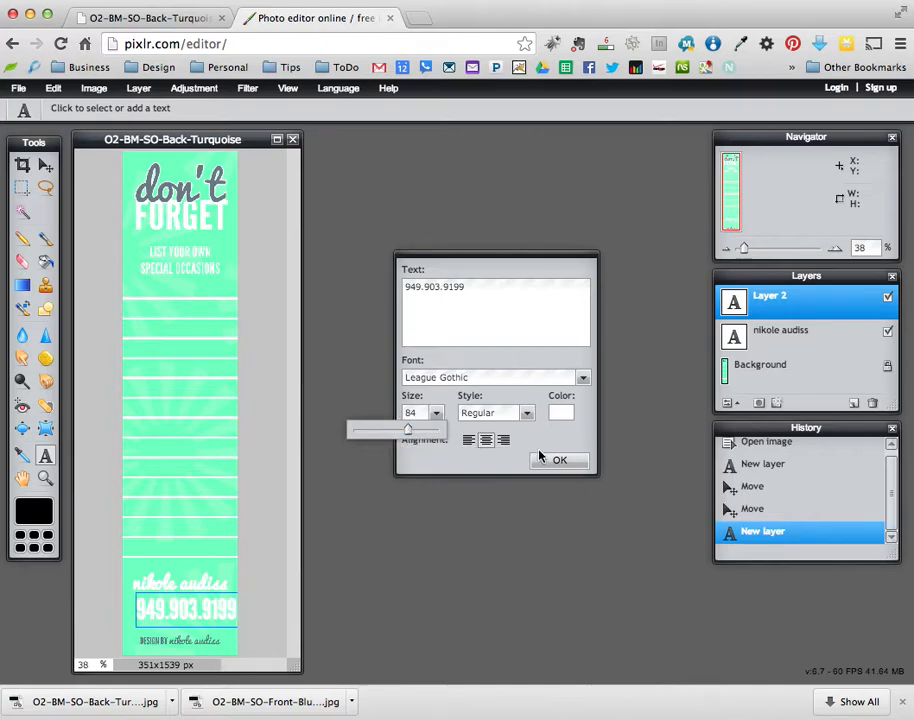
click(554, 460)
- Shift the phone number slightly left and nudge the name text up and right
click(46, 167)
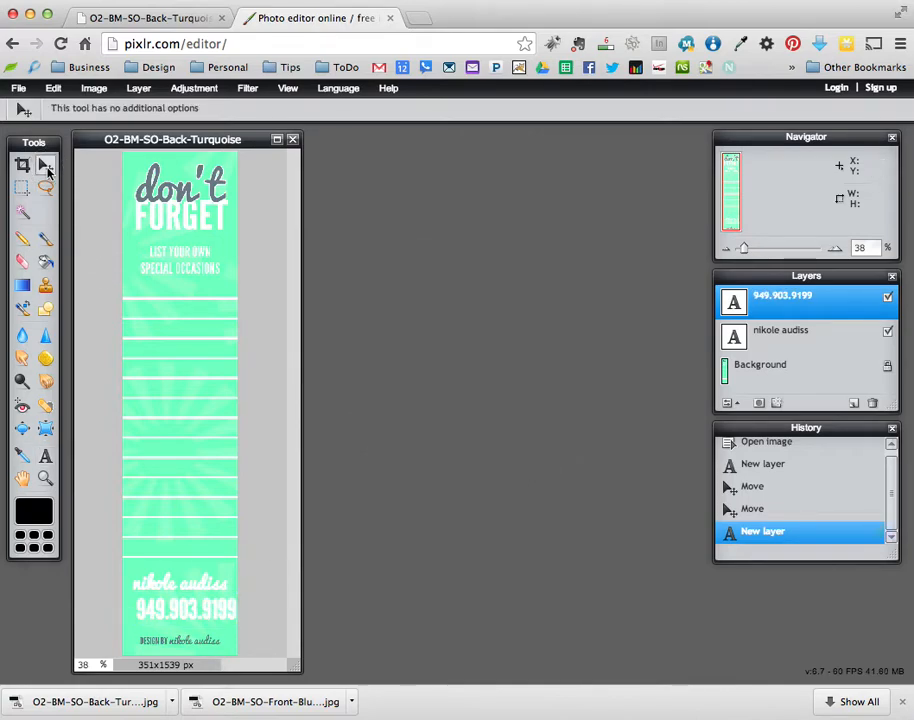
drag(230, 606, 215, 607)
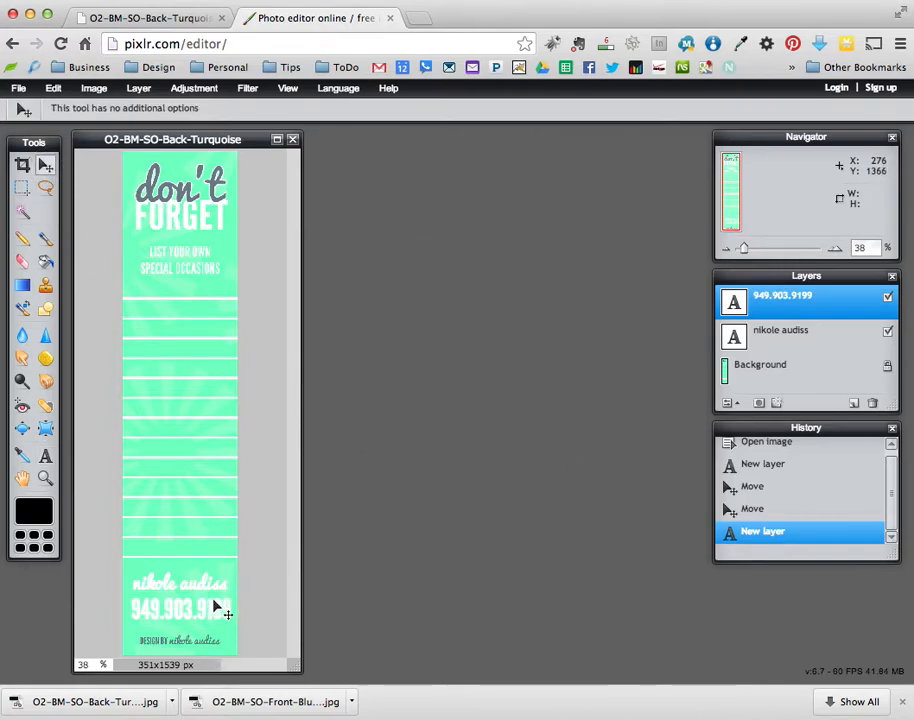
click(779, 335)
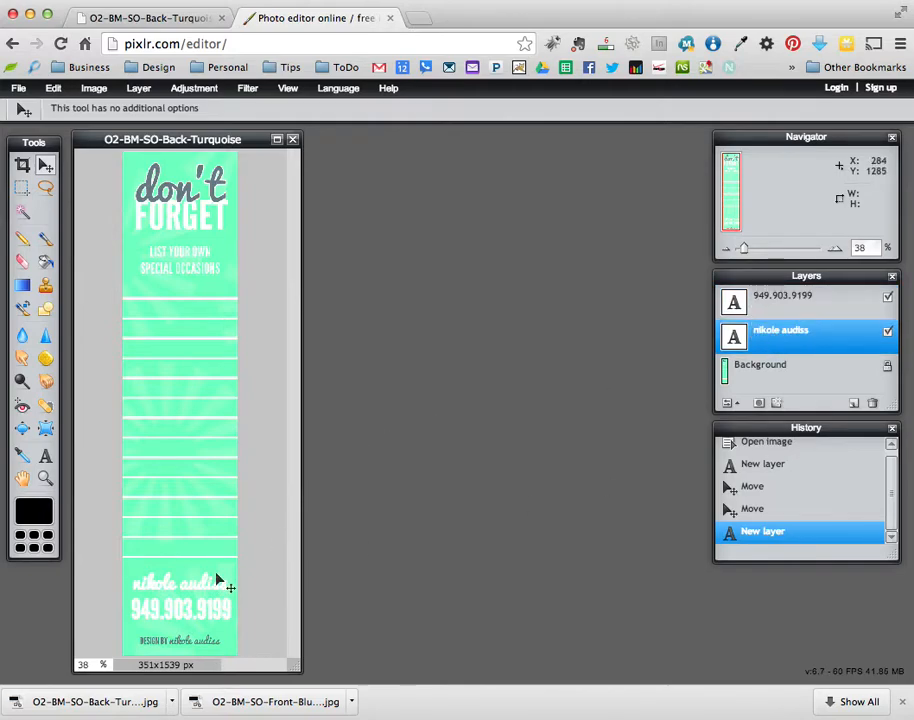
mouse_move(183, 590)
mouse_down()
mouse_move(190, 571)
mouse_move(185, 584)
mouse_up()
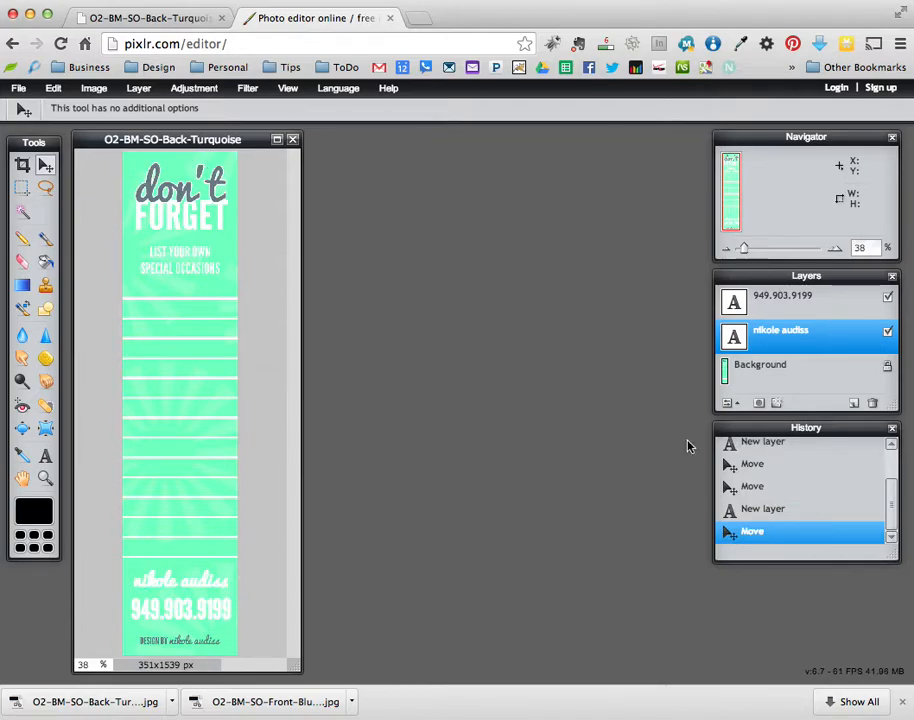
click(45, 455)
- Shrink the name text to size 50 and shift it slightly right
click(174, 588)
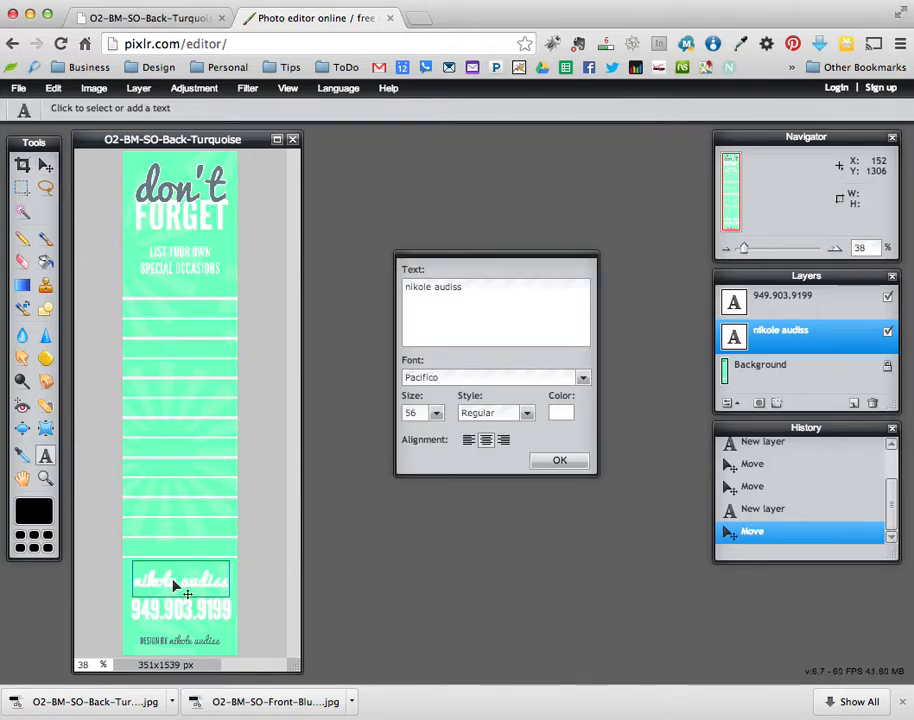
click(436, 413)
click(410, 413)
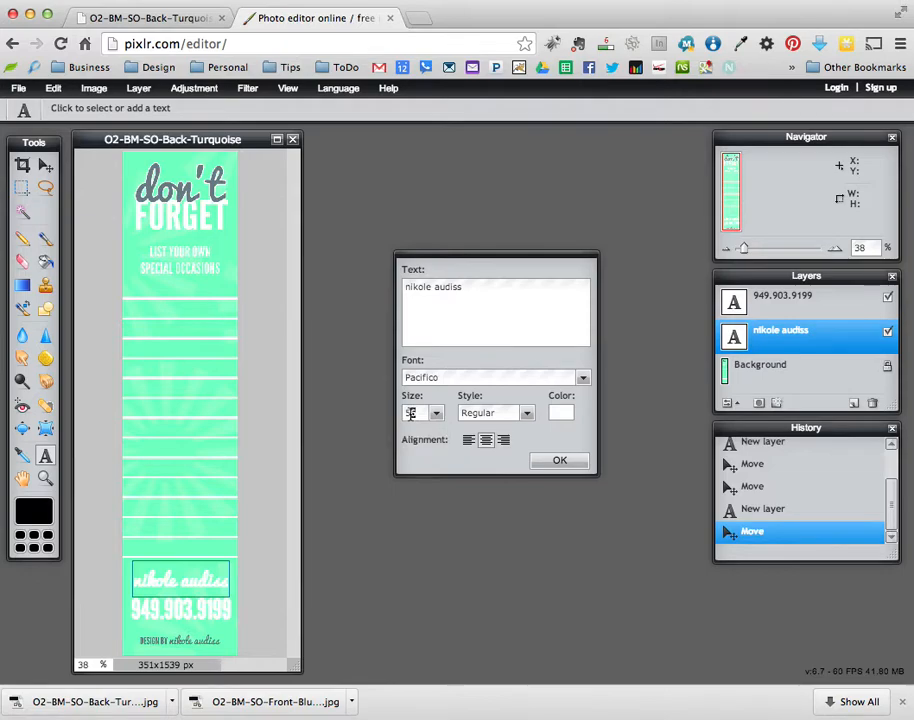
key(BackSpace)
text(0)
click(575, 465)
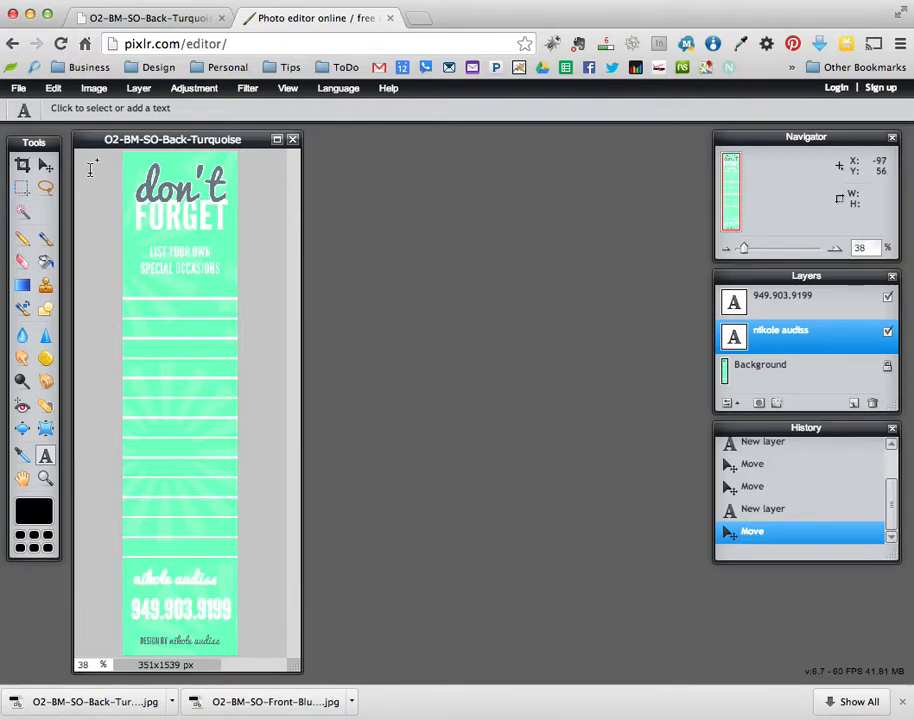
click(45, 164)
drag(186, 577, 190, 577)
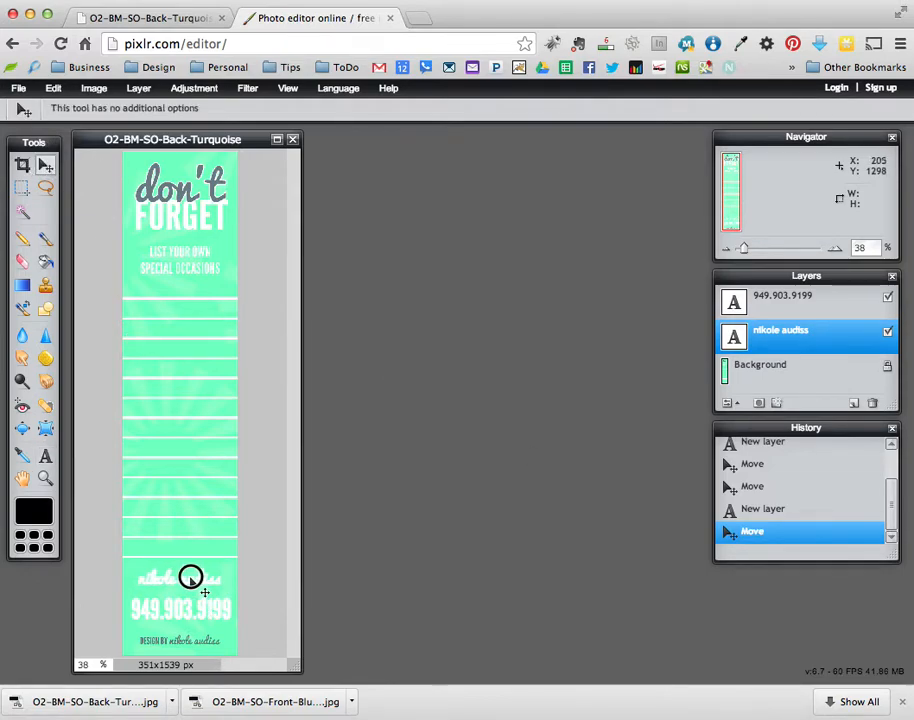
- Shrink the phone number to size 78 and nudge it down and right
click(777, 296)
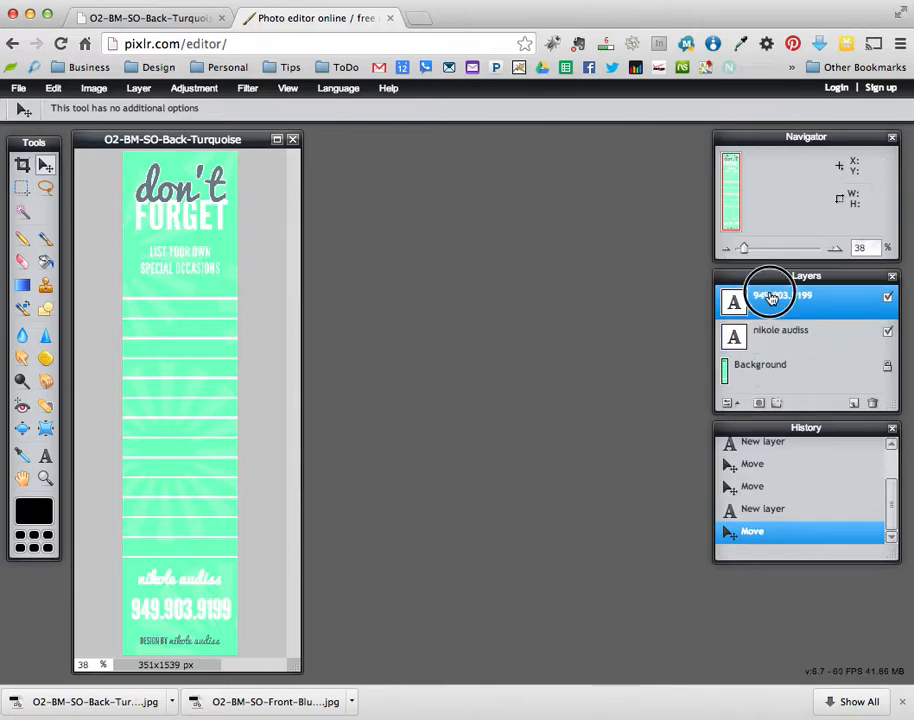
click(45, 456)
click(200, 607)
click(436, 412)
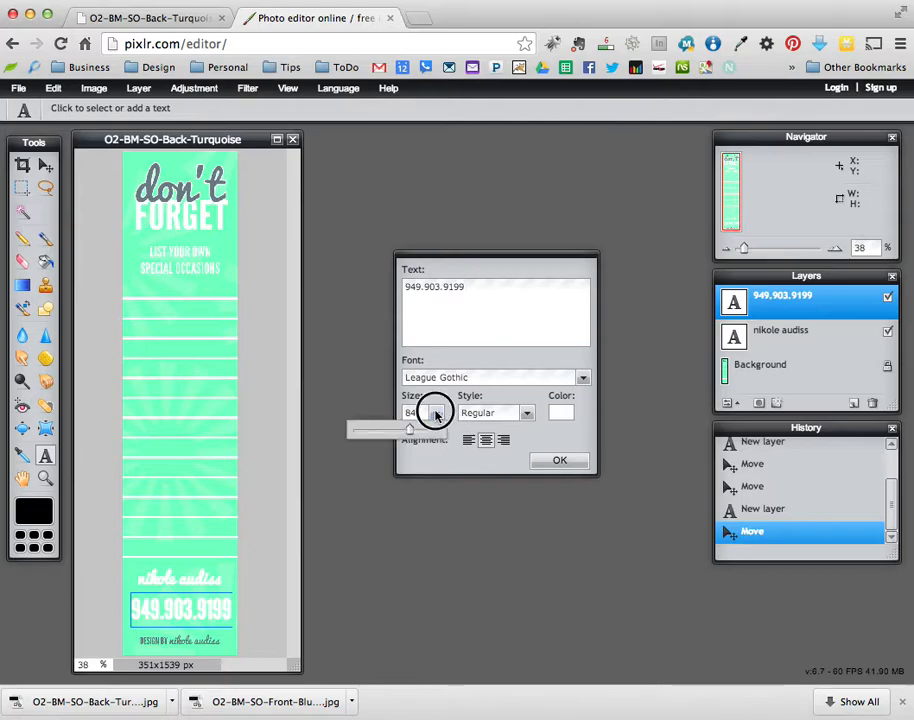
double_click(412, 412)
text(78)
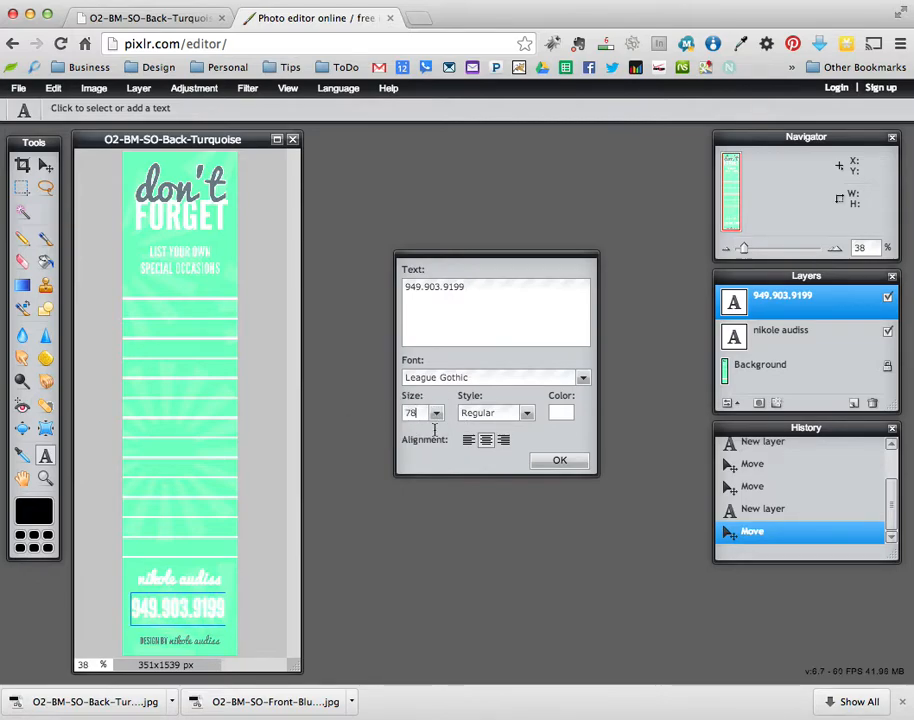
click(566, 461)
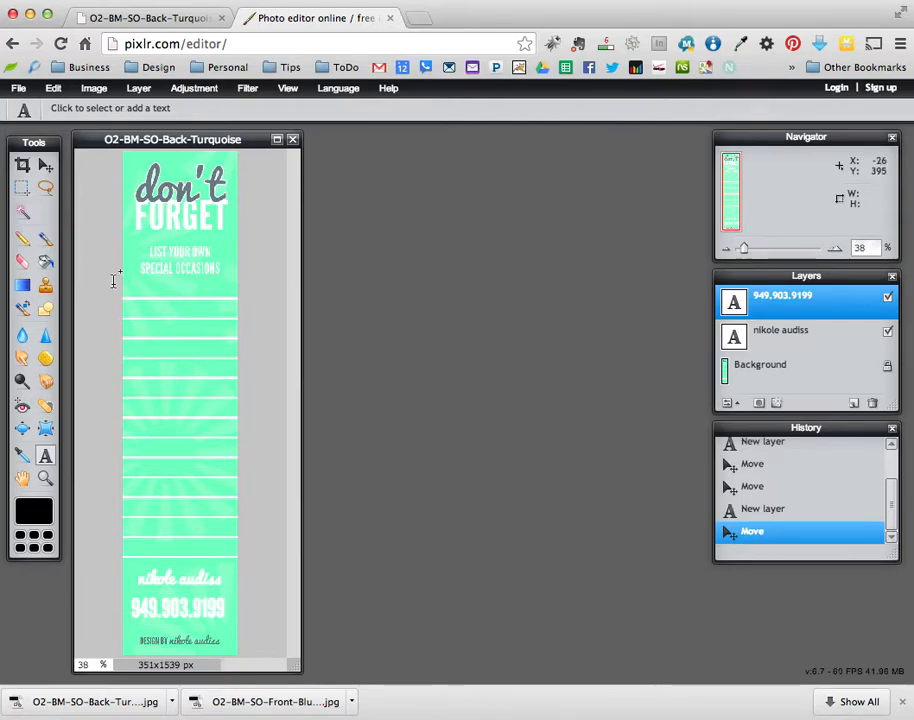
click(45, 165)
drag(200, 597, 204, 599)
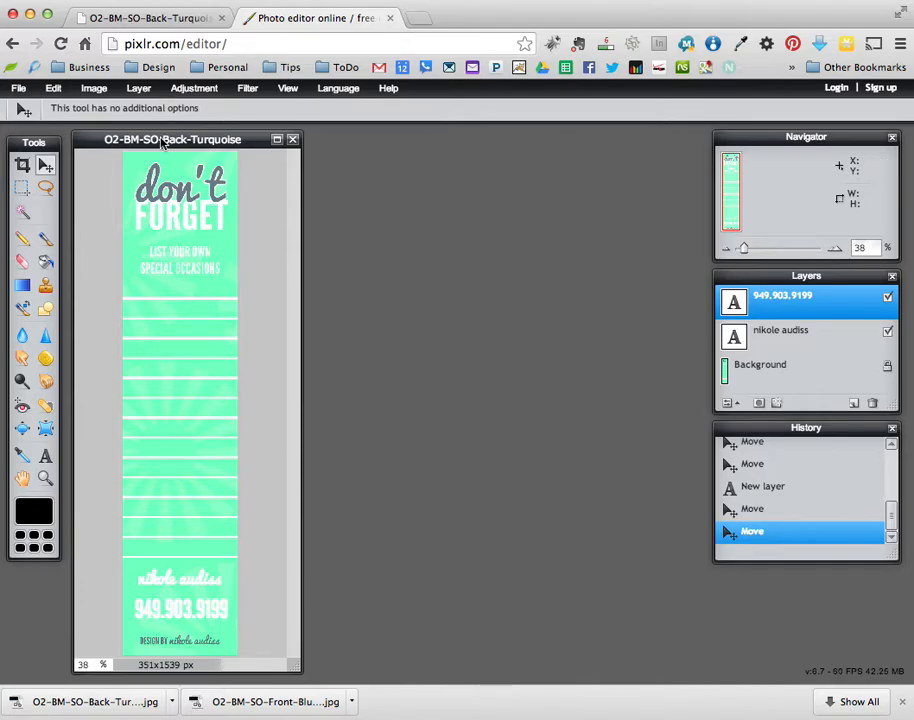
- Save the bookmark to the Desktop as TIFF under a new name ending in '-Matte'
click(19, 89)
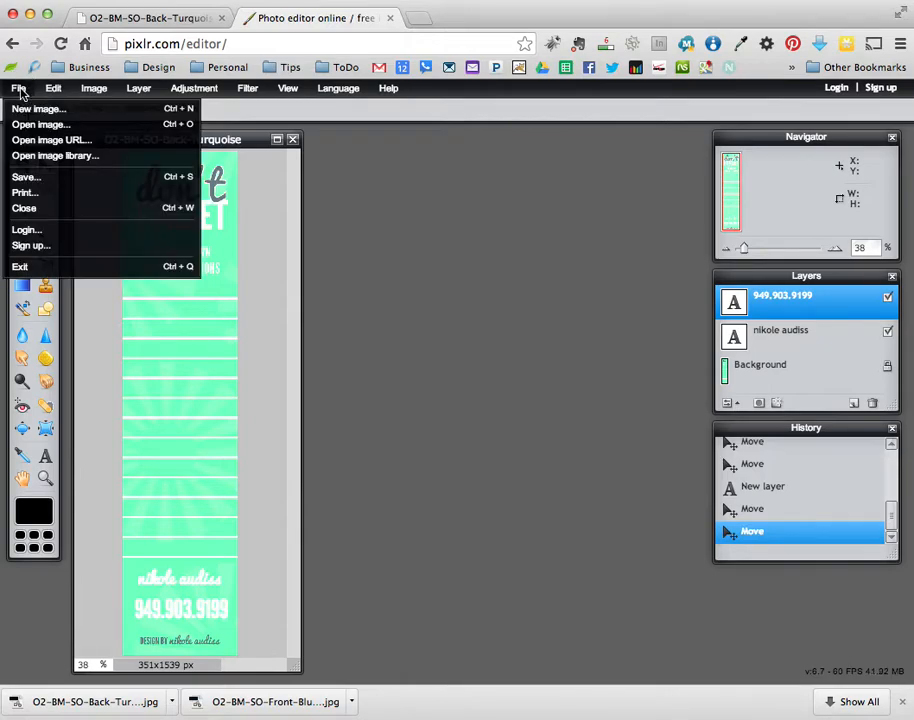
click(24, 177)
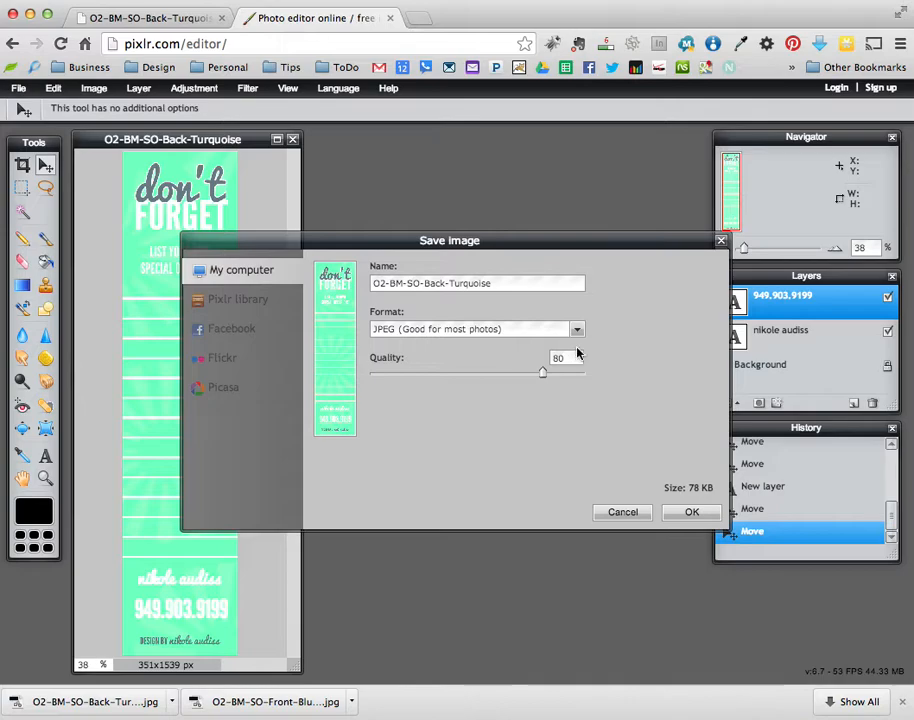
click(577, 330)
click(630, 327)
click(577, 329)
click(469, 396)
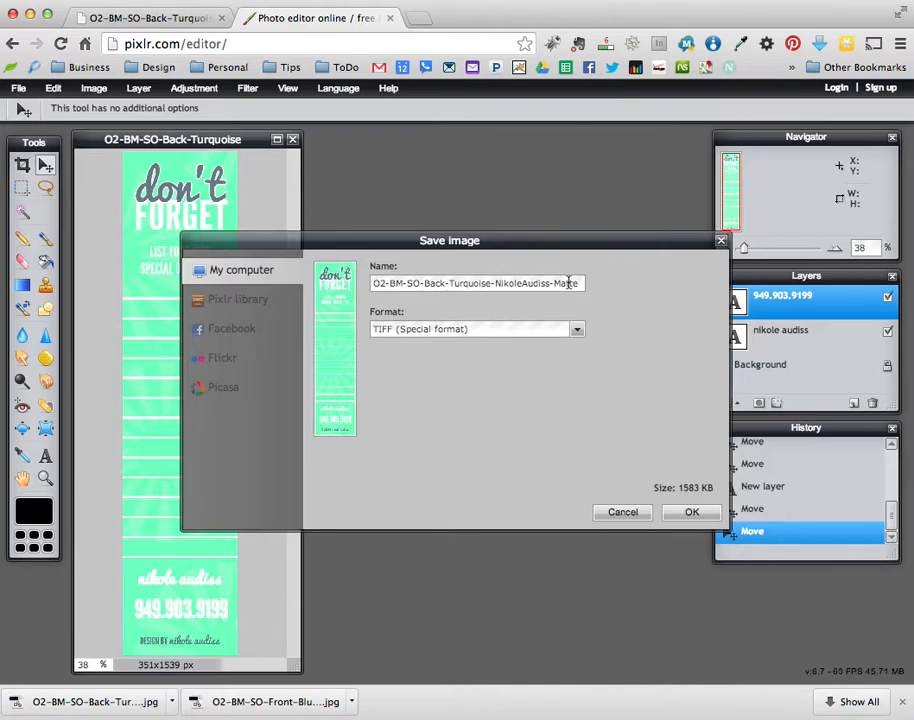
click(692, 514)
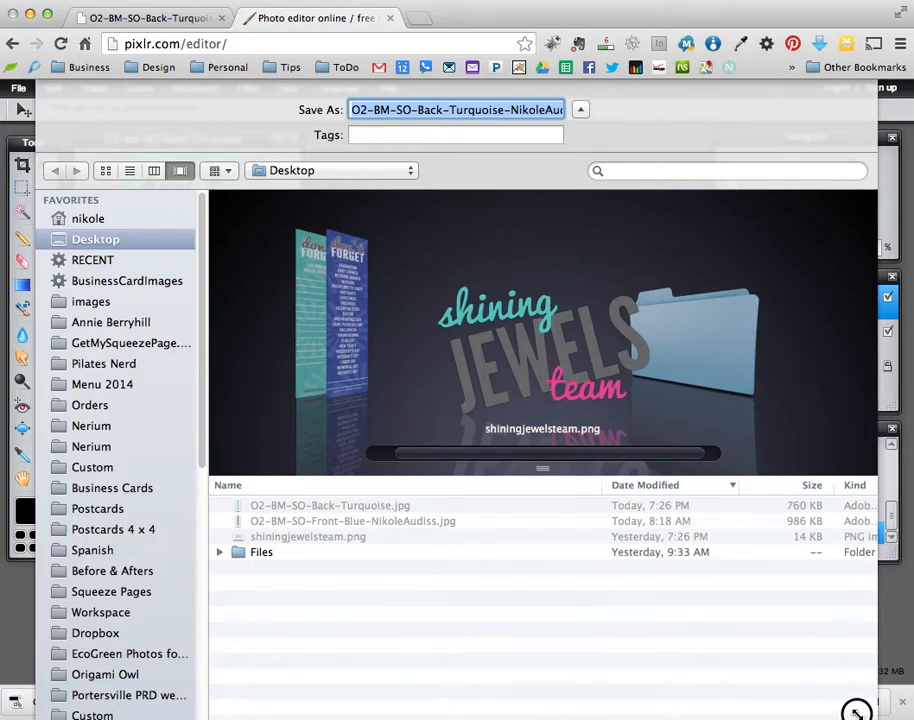
click(788, 655)
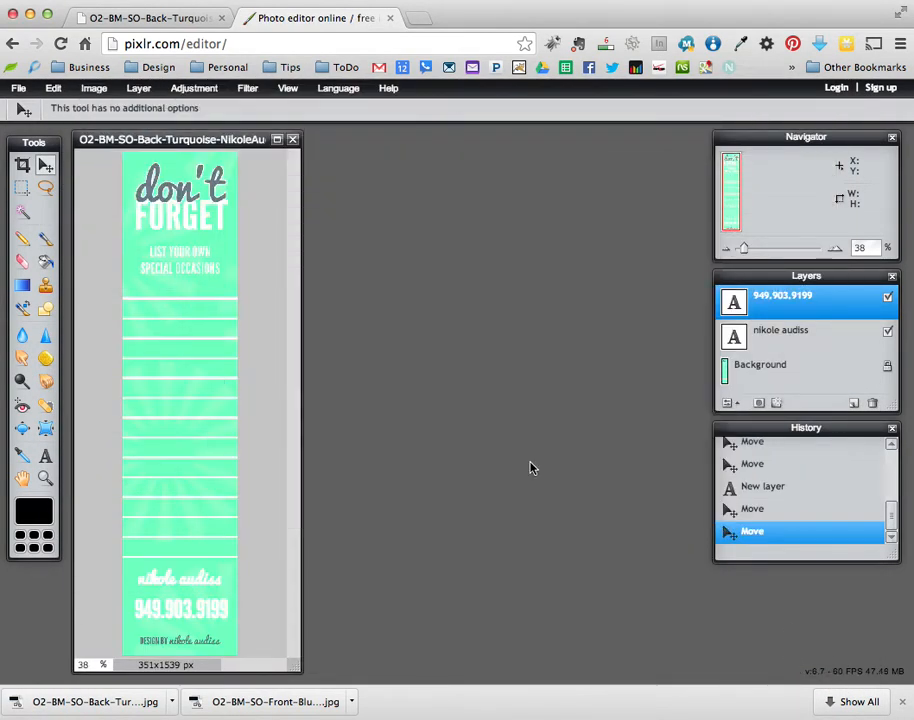
- Return to the Get My Lockets bookmarks artwork page and scroll down to the wish-list bookmarks
click(155, 18)
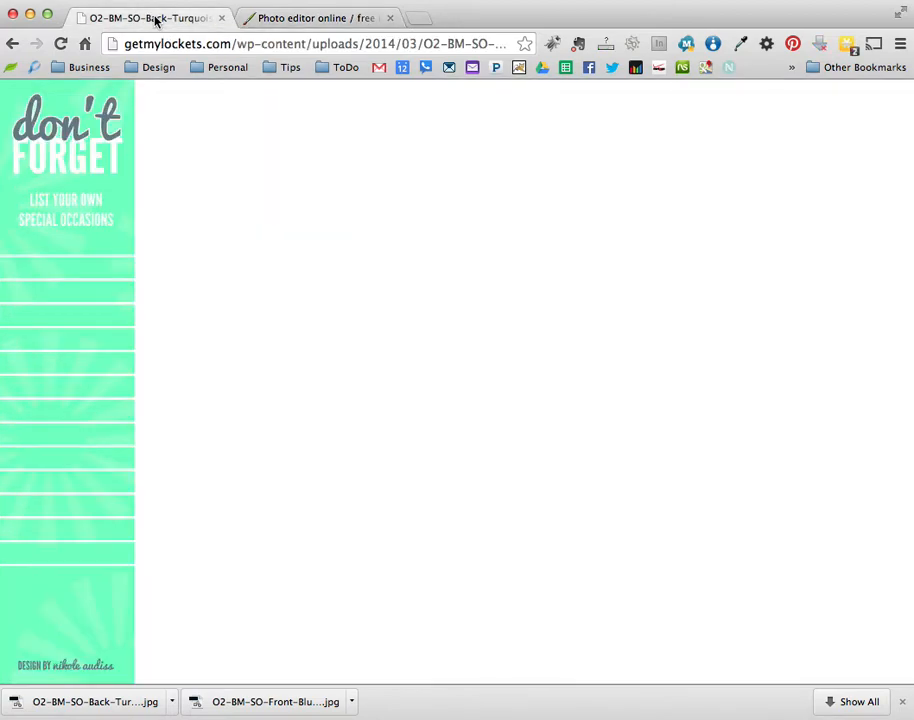
click(12, 46)
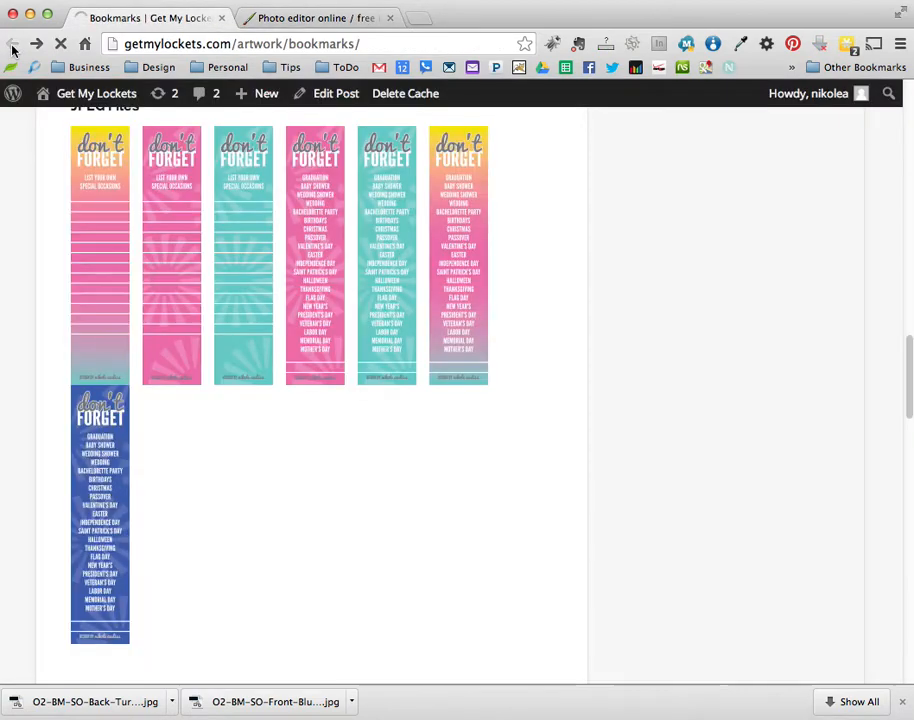
scroll(546, 311, down, 5)
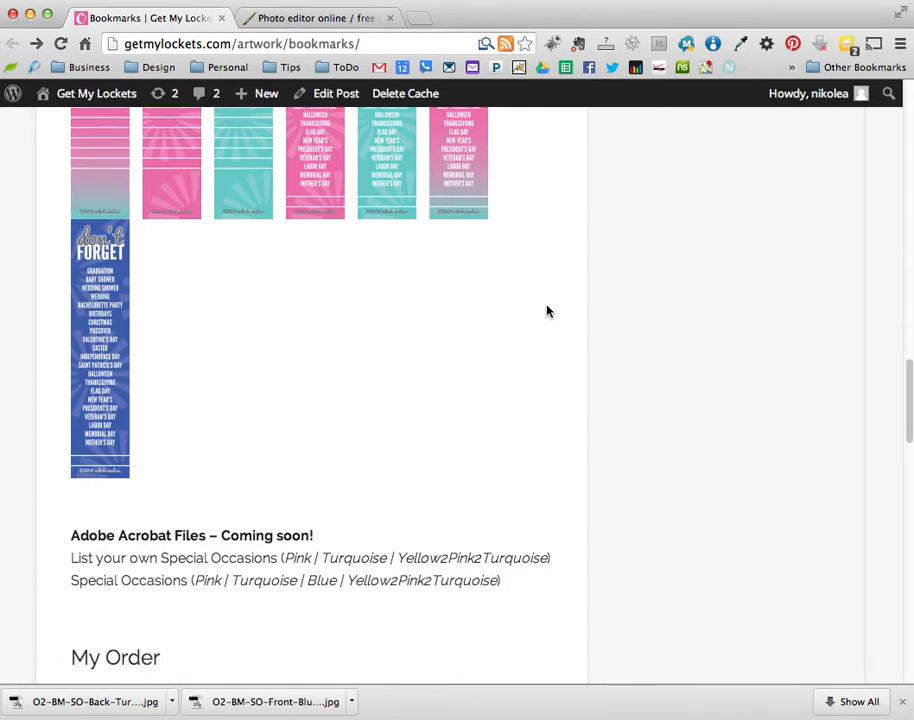
scroll(546, 311, down, 1)
scroll(546, 311, down, 5)
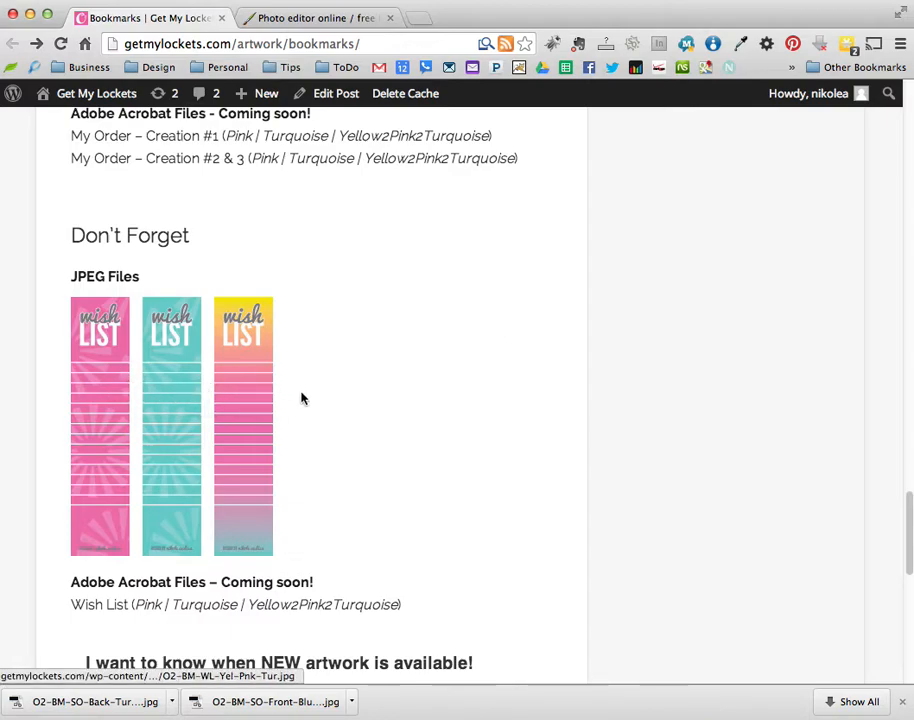
- Download the yellow-pink-turquoise wish-list image O2-BM-WL-Yel-Pnk-Tur.jpg to the computer
click(241, 412)
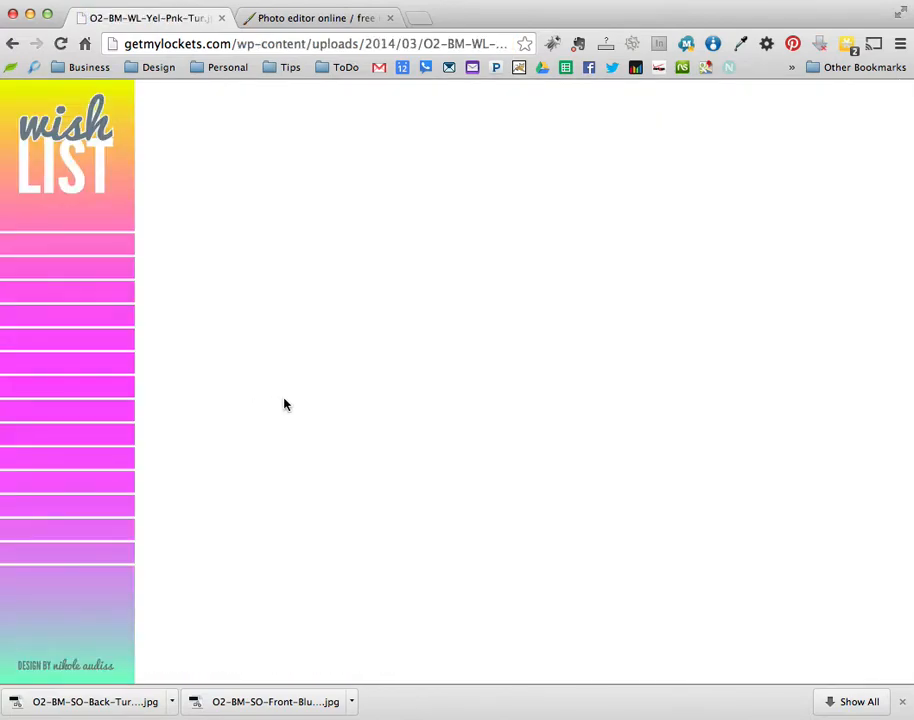
right_click(78, 341)
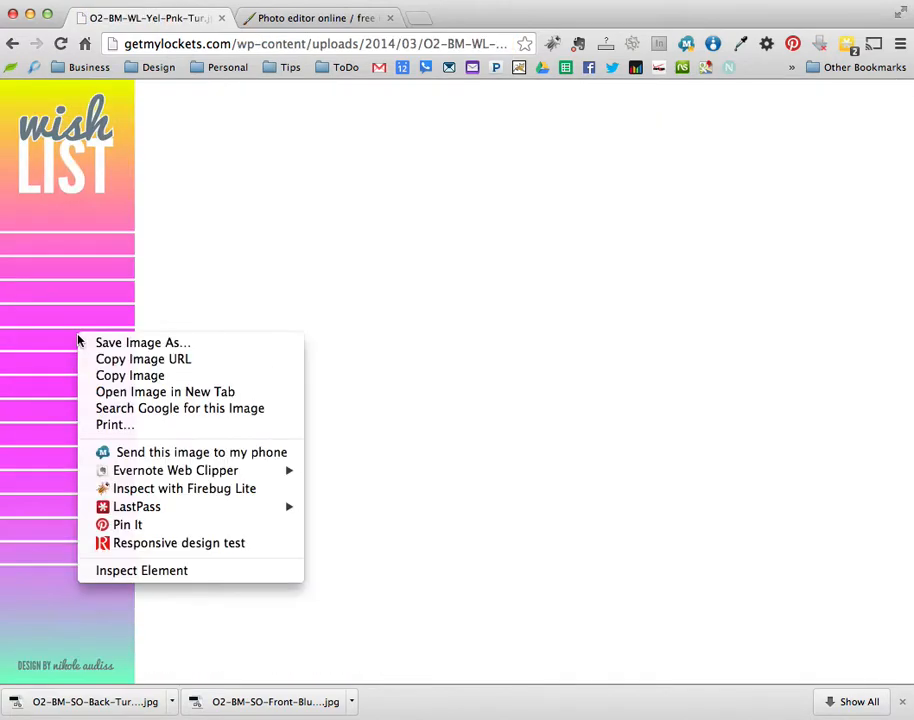
click(145, 349)
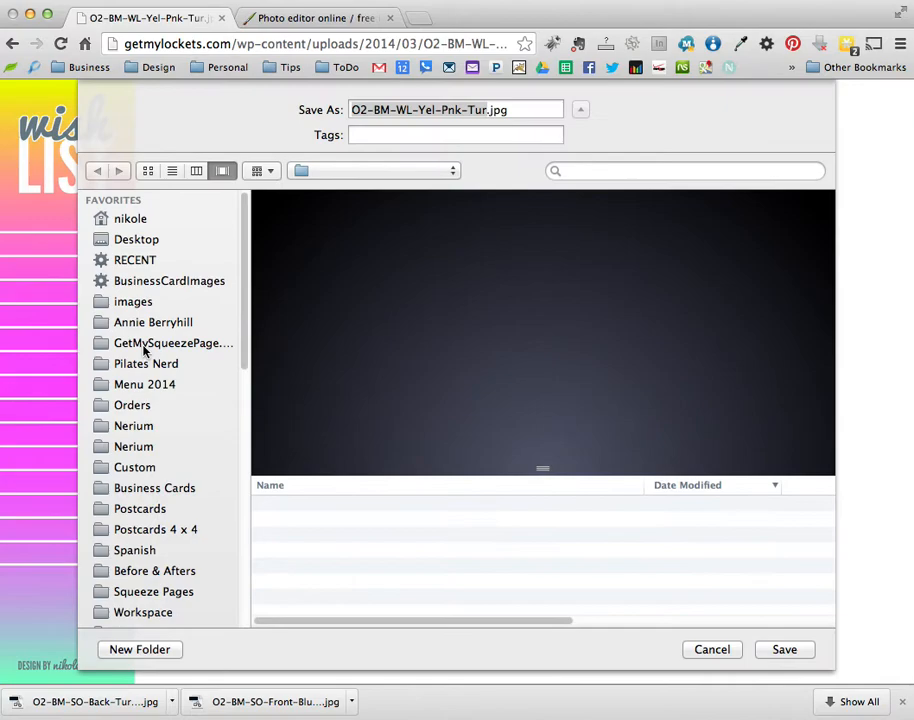
click(784, 650)
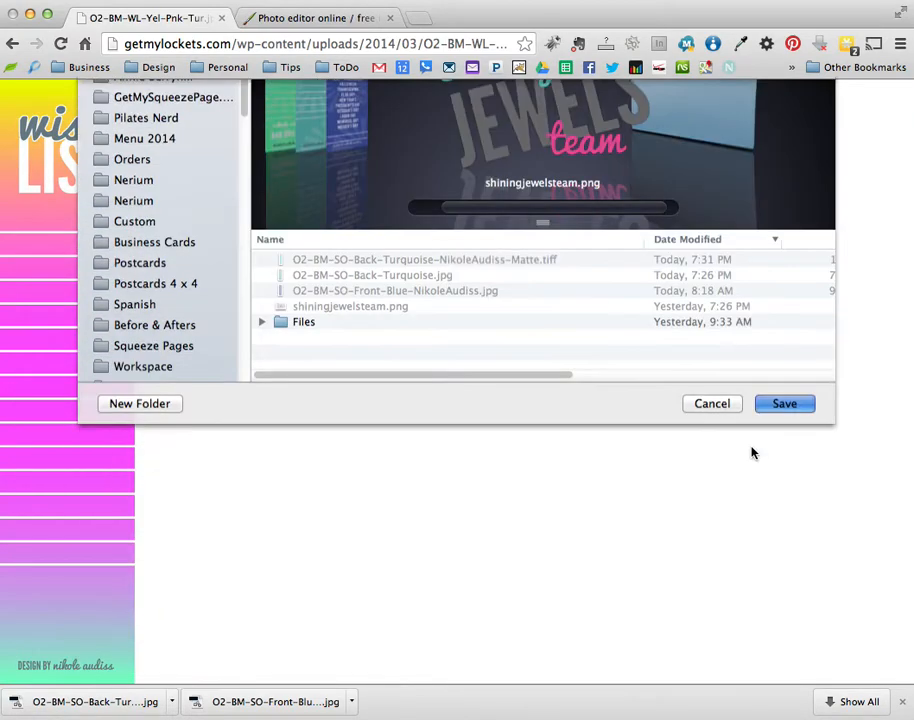
click(309, 20)
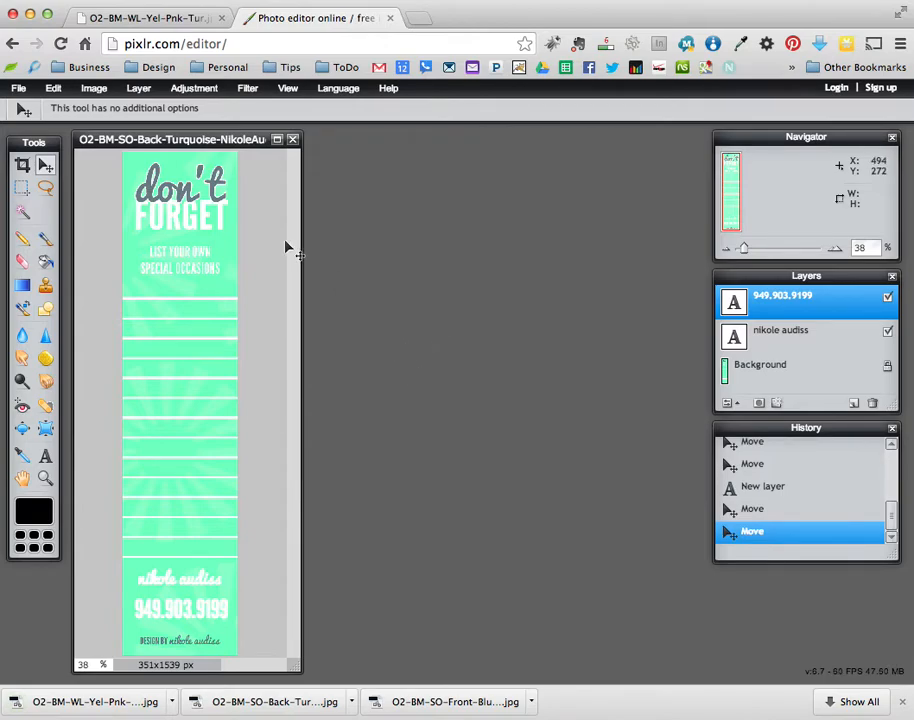
- Open O2-BM-WL-Yel-Pnk-Tur.jpg from the Desktop and place its window beside the turquoise bookmark
click(19, 89)
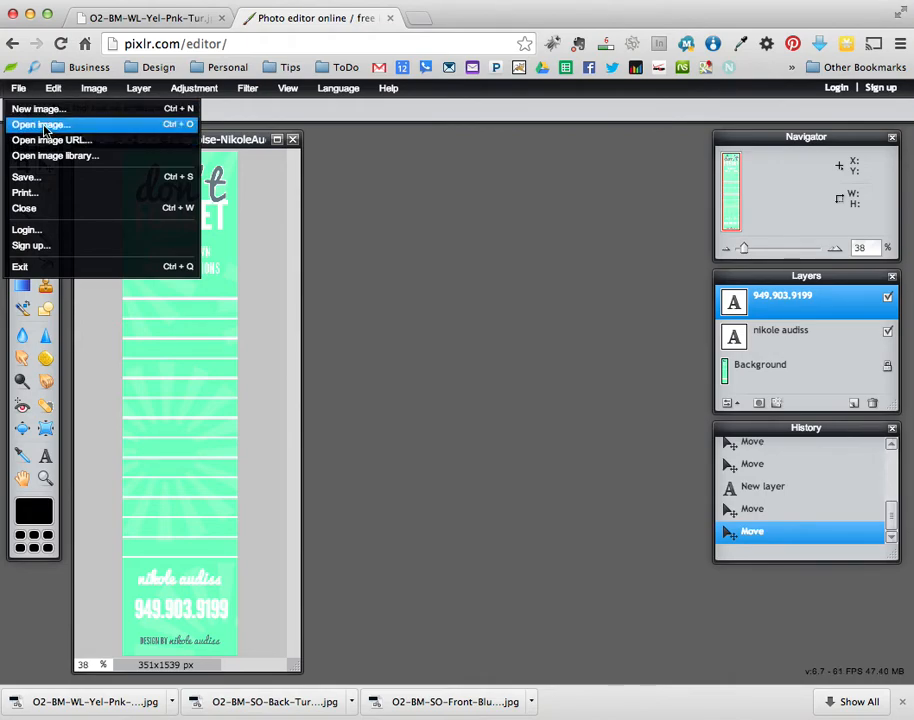
click(44, 126)
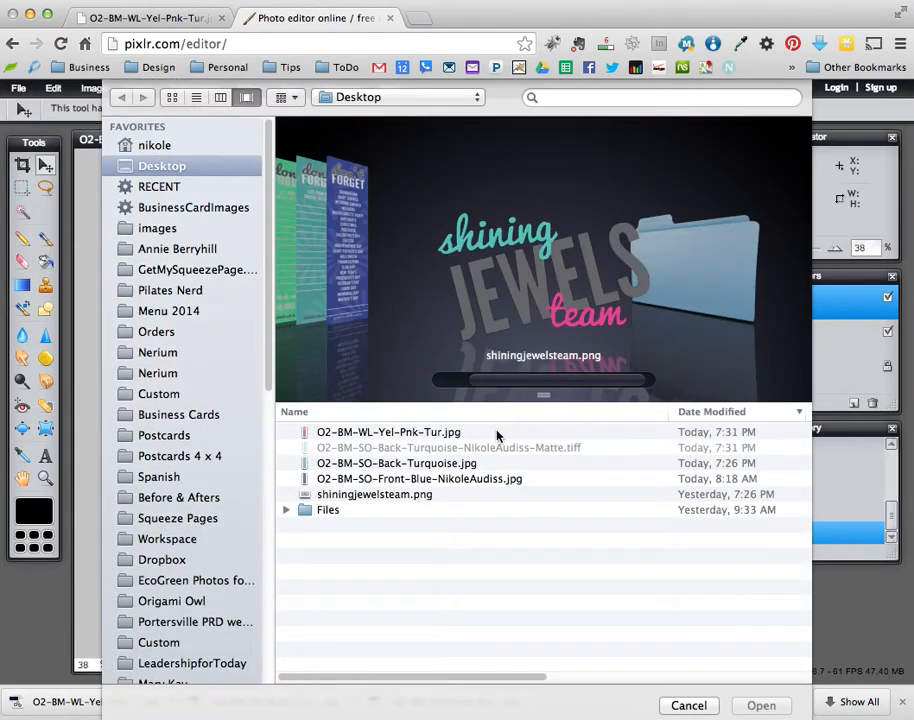
click(343, 280)
click(351, 261)
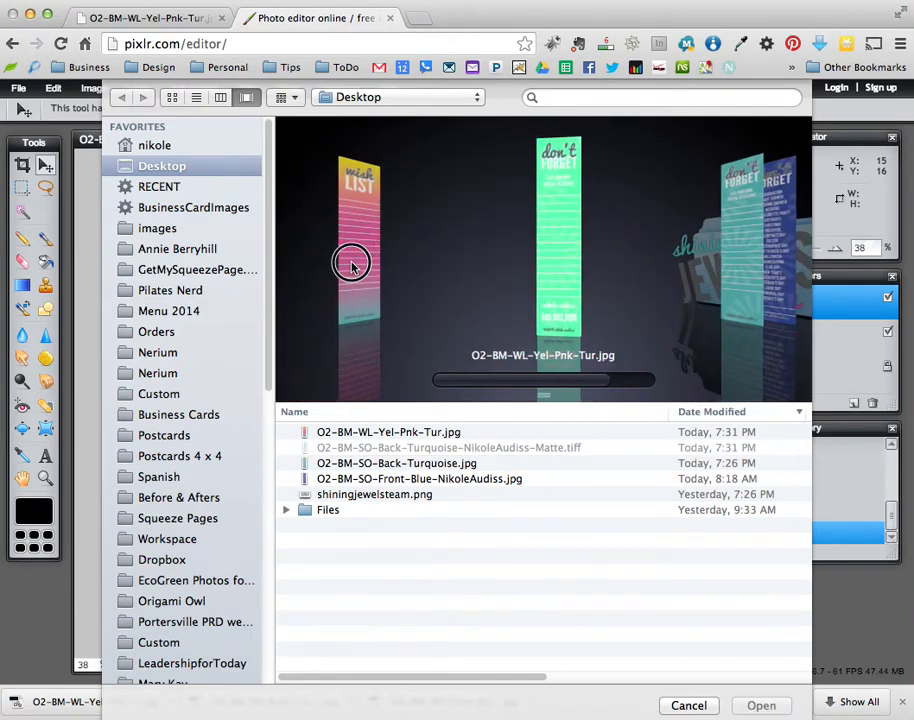
click(785, 707)
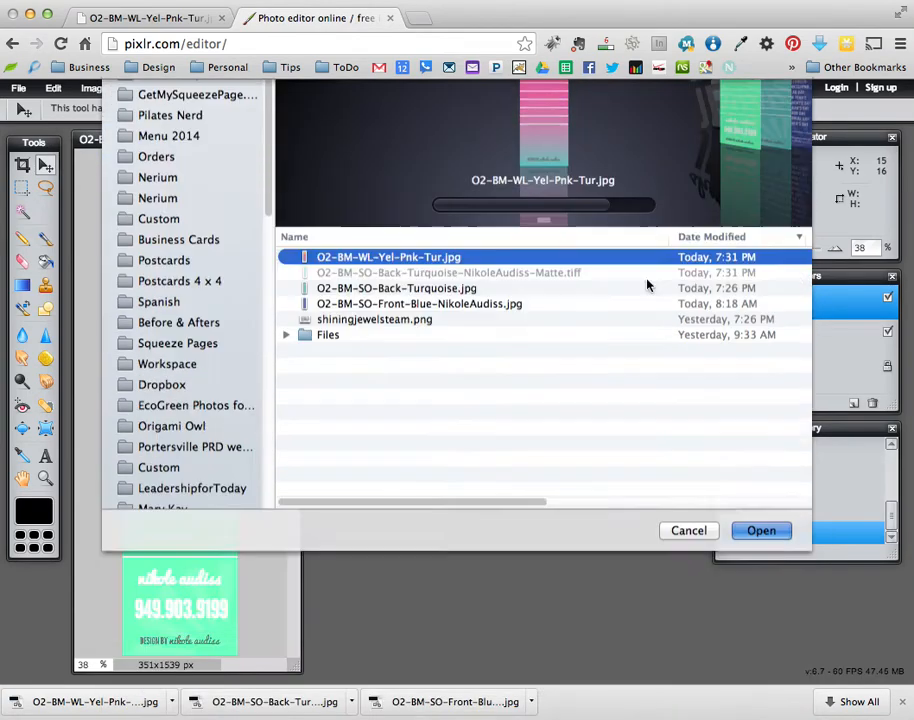
drag(265, 152, 535, 152)
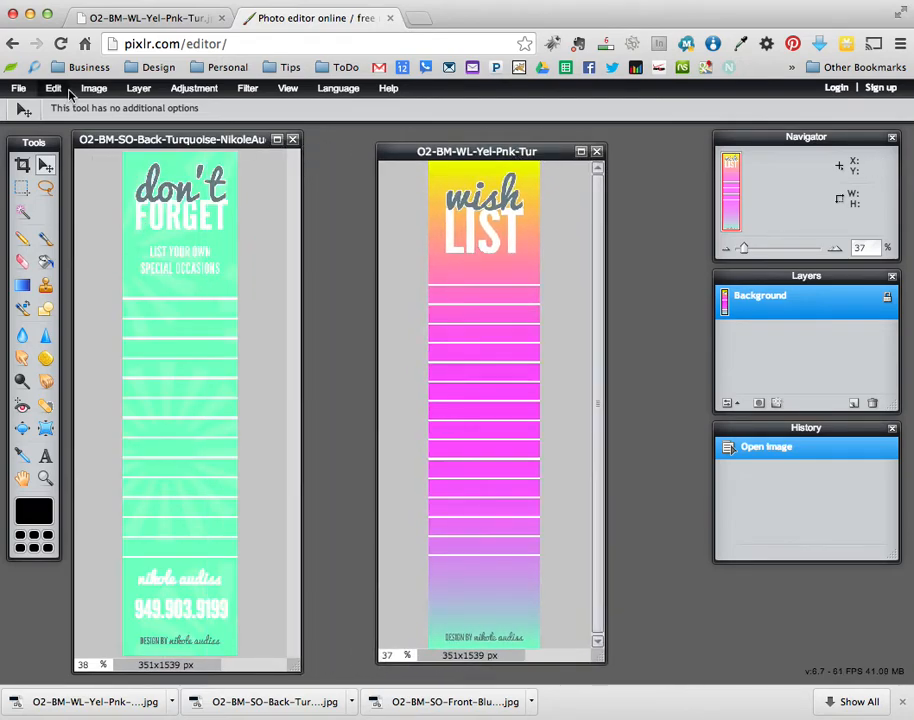
click(56, 90)
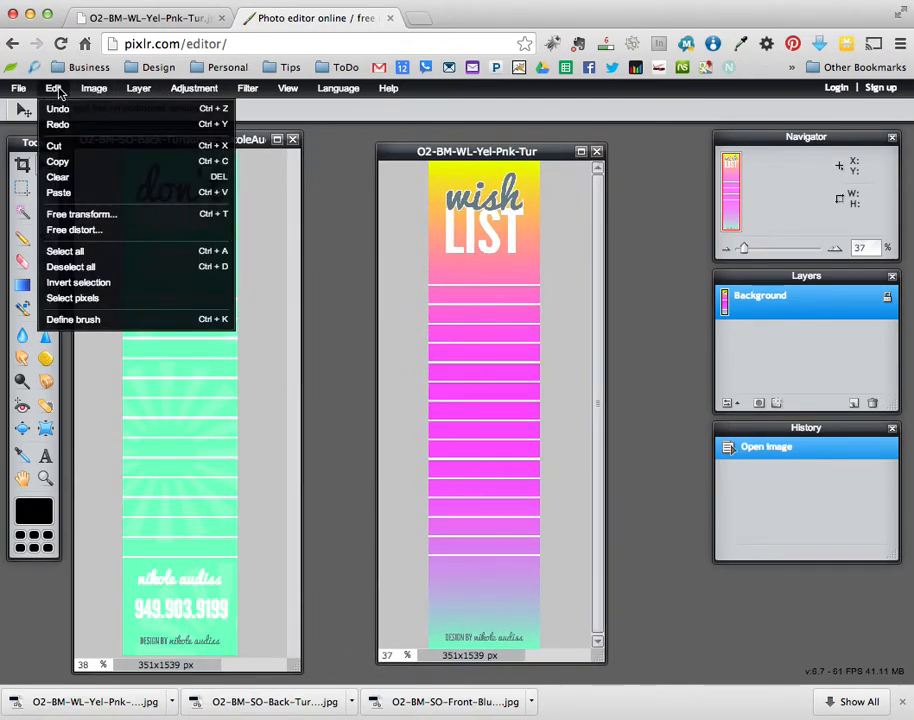
- Copy the entire wish list image and paste it into the bookmark above the Background layer
click(139, 258)
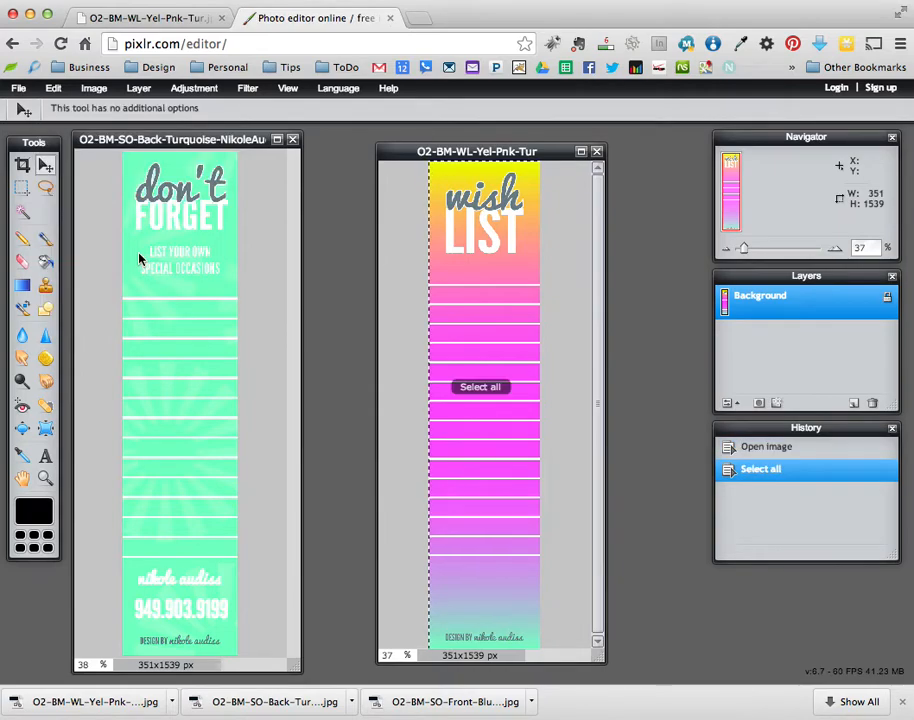
click(53, 88)
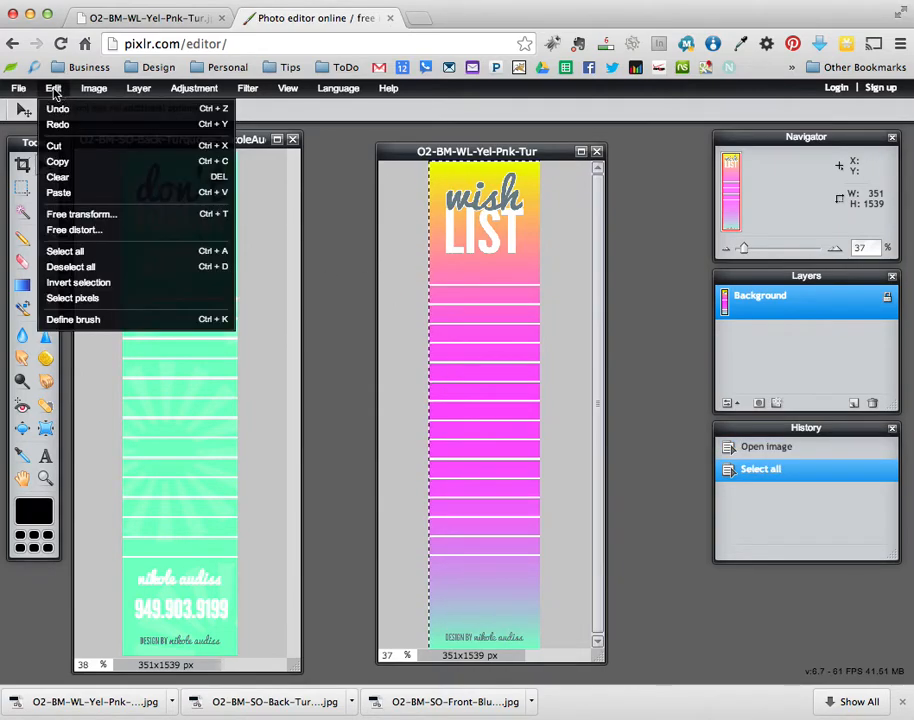
click(110, 163)
click(243, 139)
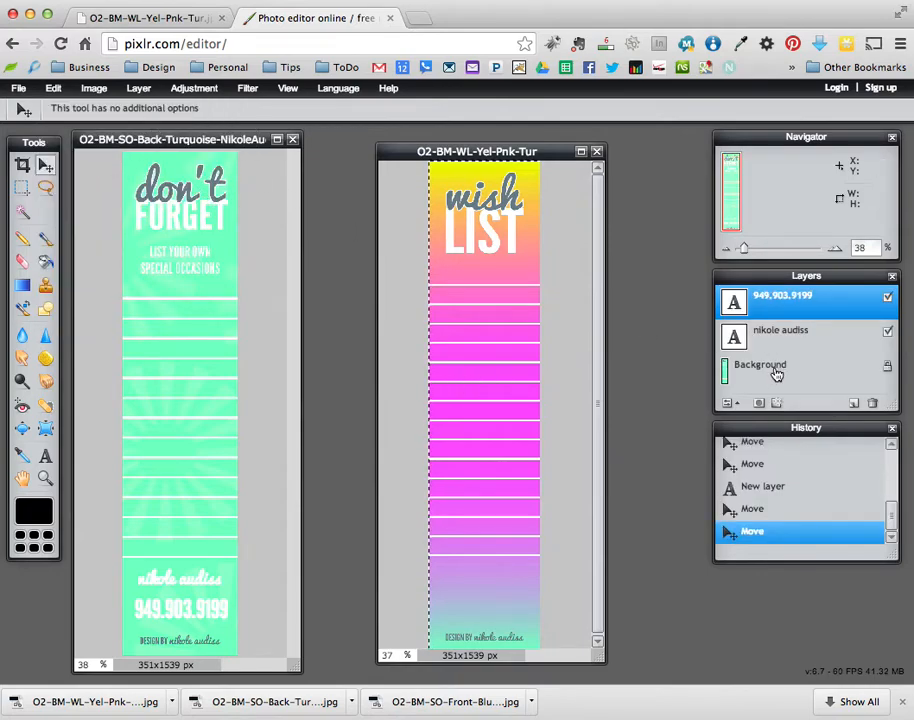
click(778, 374)
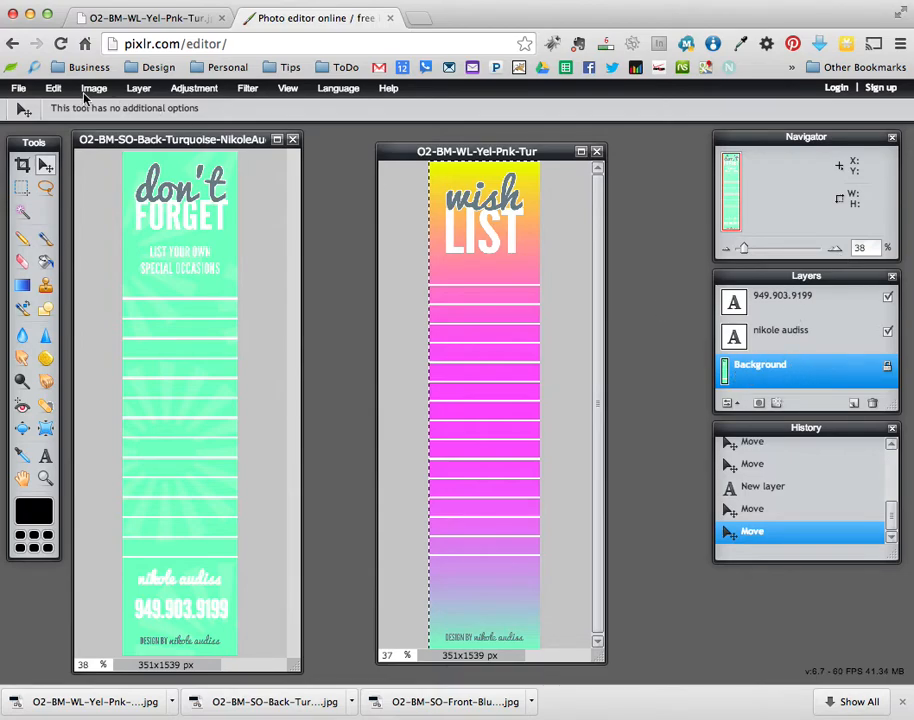
click(53, 88)
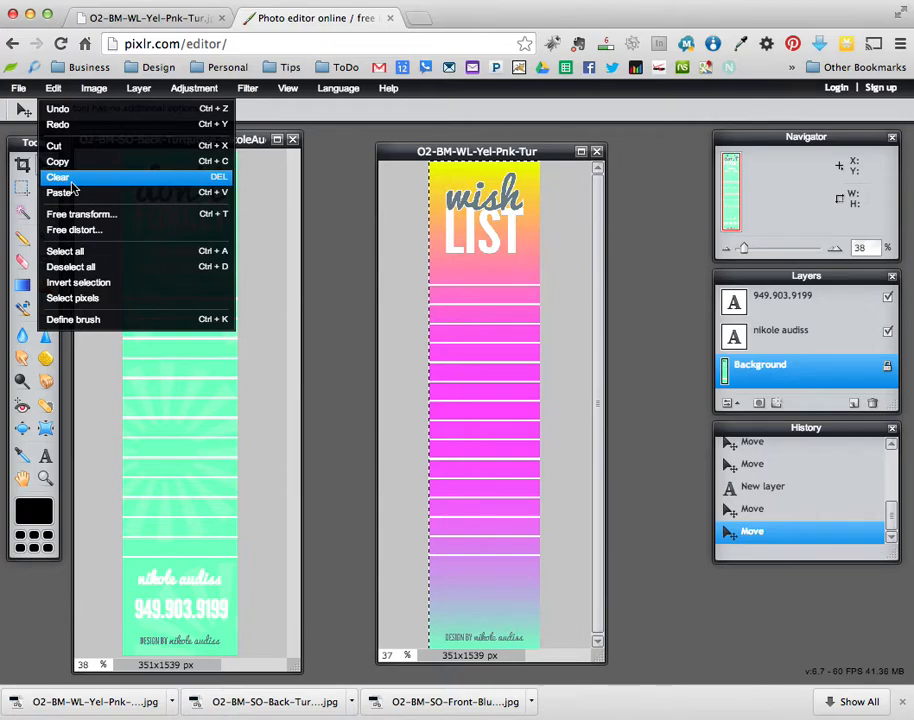
click(127, 197)
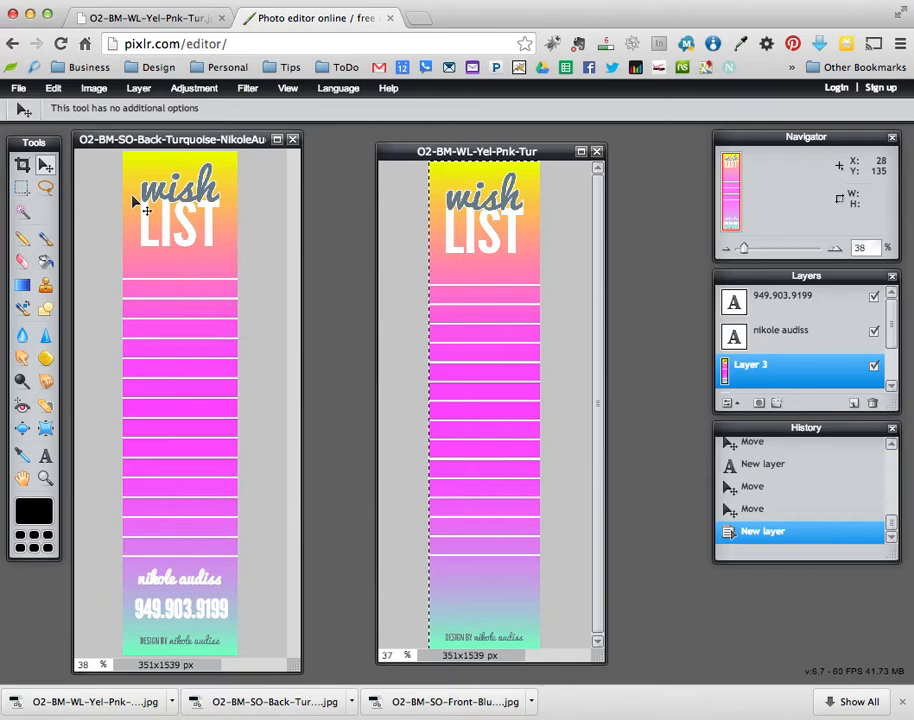
- Compare the designs by toggling Layer 3, leaving the wish list layer hidden
scroll(890, 340, down, 1)
click(875, 338)
click(875, 338)
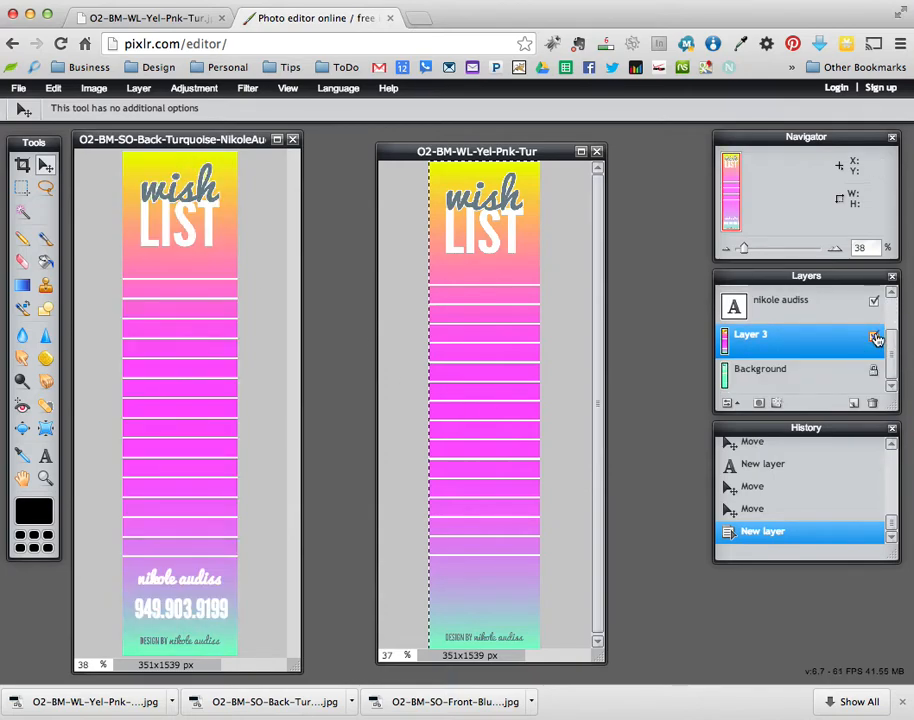
click(875, 338)
click(875, 338)
click(875, 338)
click(18, 88)
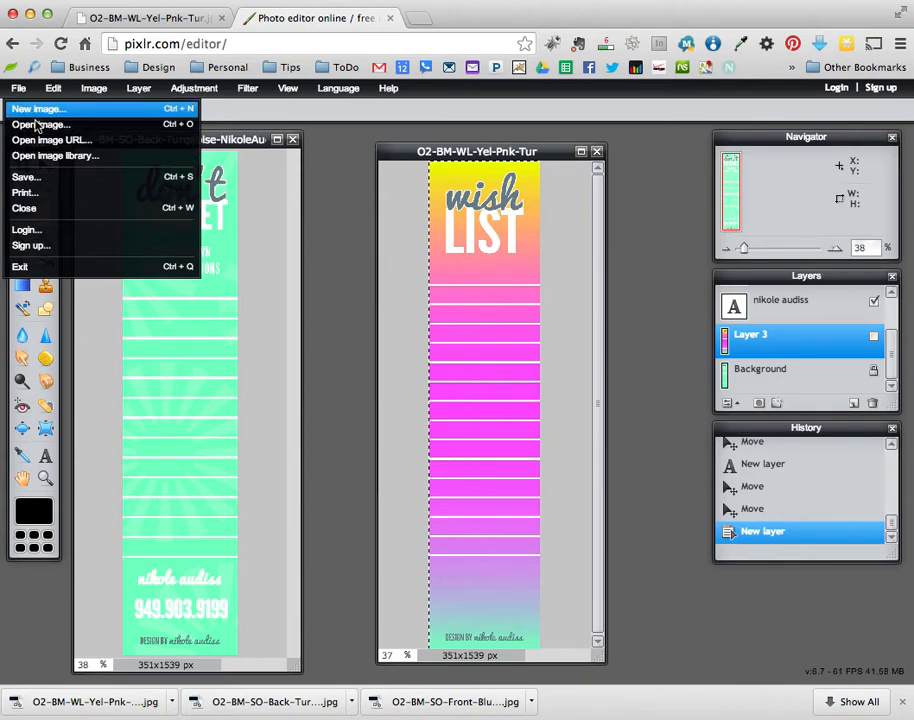
- Save as TIFF, renaming BM to DF and Turquoise to YellowPinkTurquoise in the file name
click(37, 177)
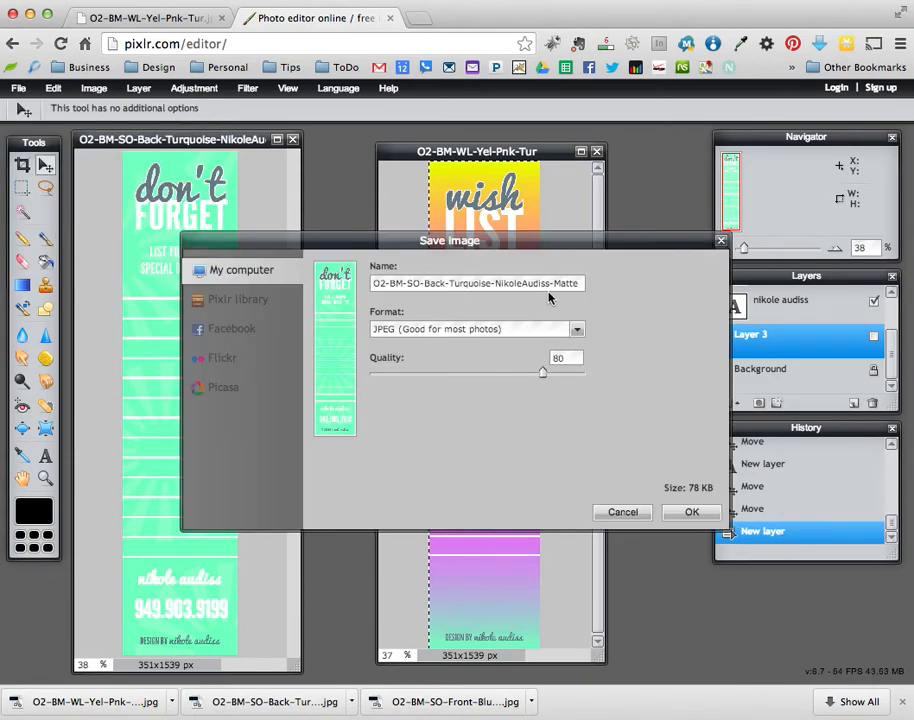
click(576, 329)
click(450, 397)
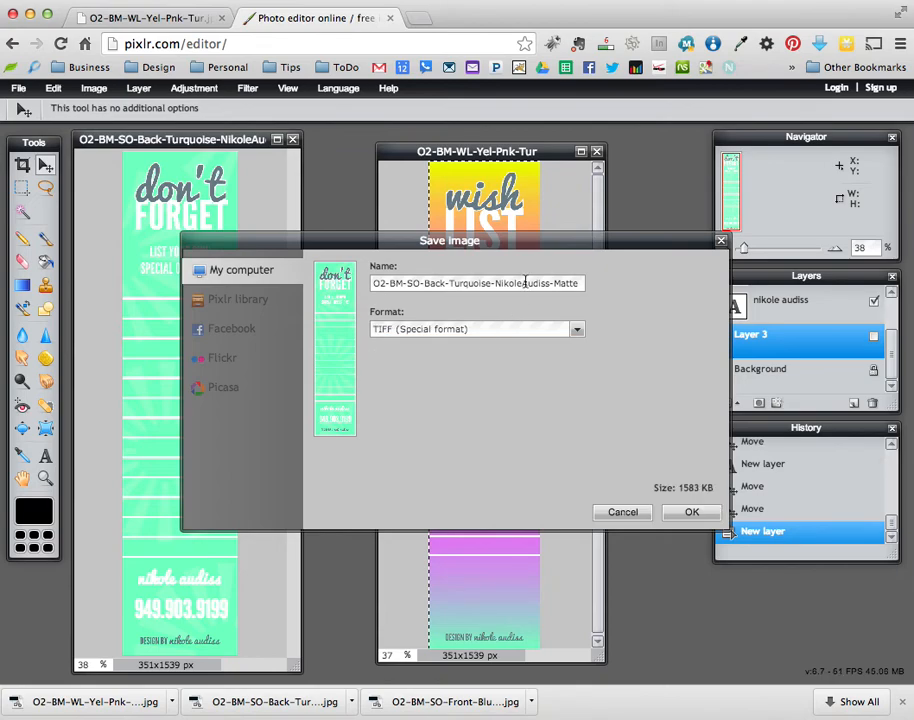
drag(500, 283, 640, 283)
click(583, 284)
double_click(458, 283)
text(Yellow)
text(Pink)
text(Turquoise)
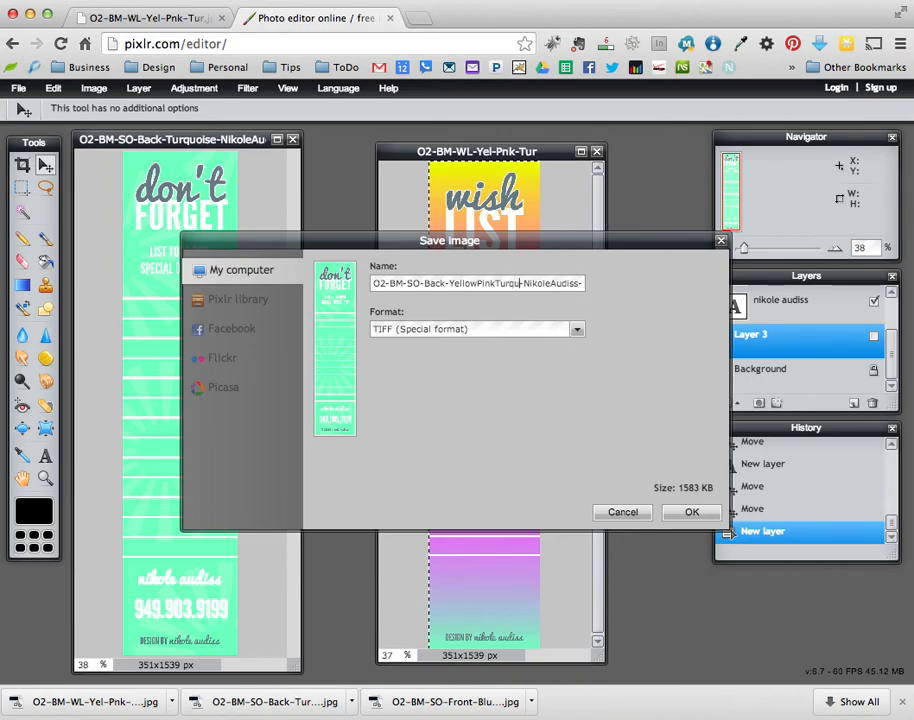
double_click(391, 283)
text(DF)
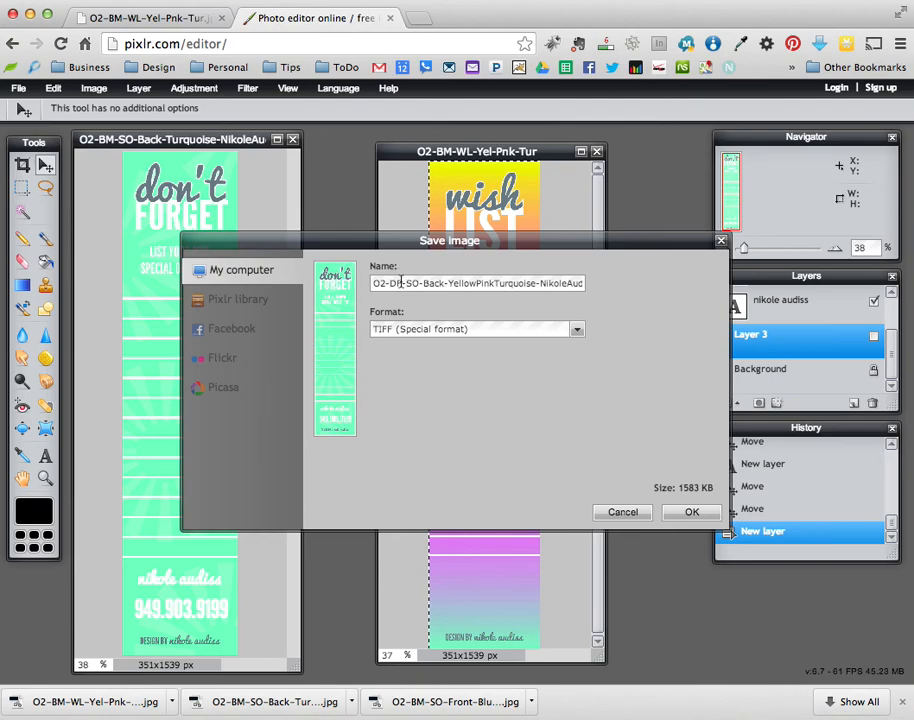
click(688, 512)
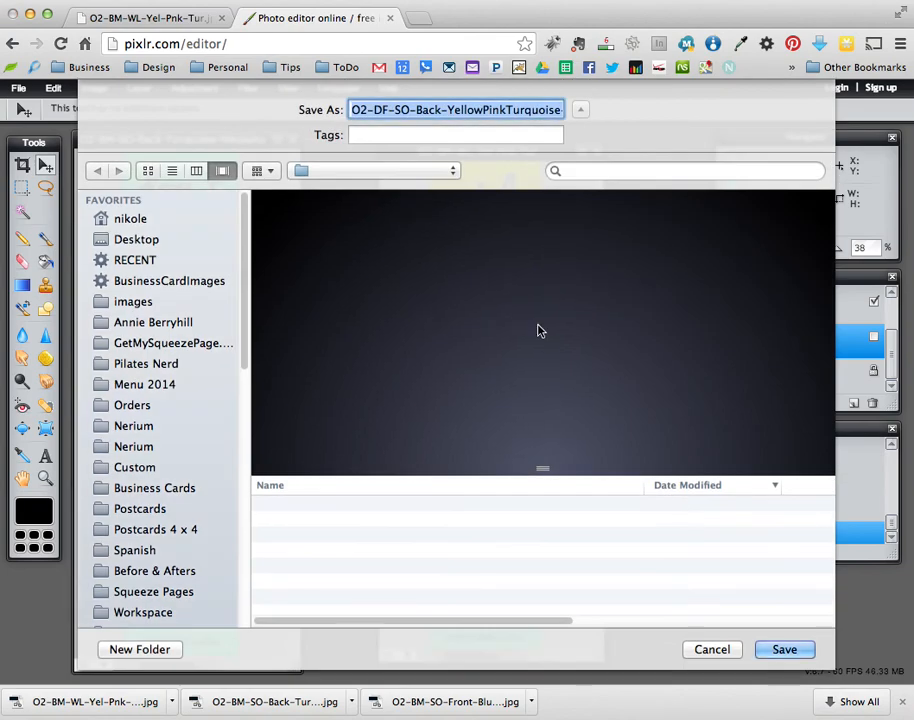
click(782, 648)
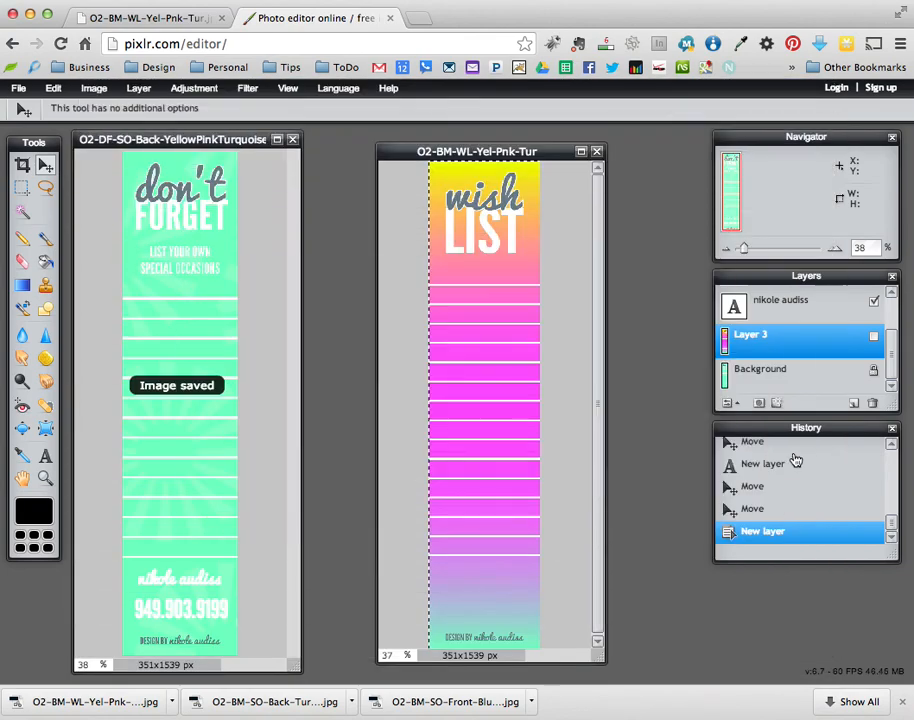